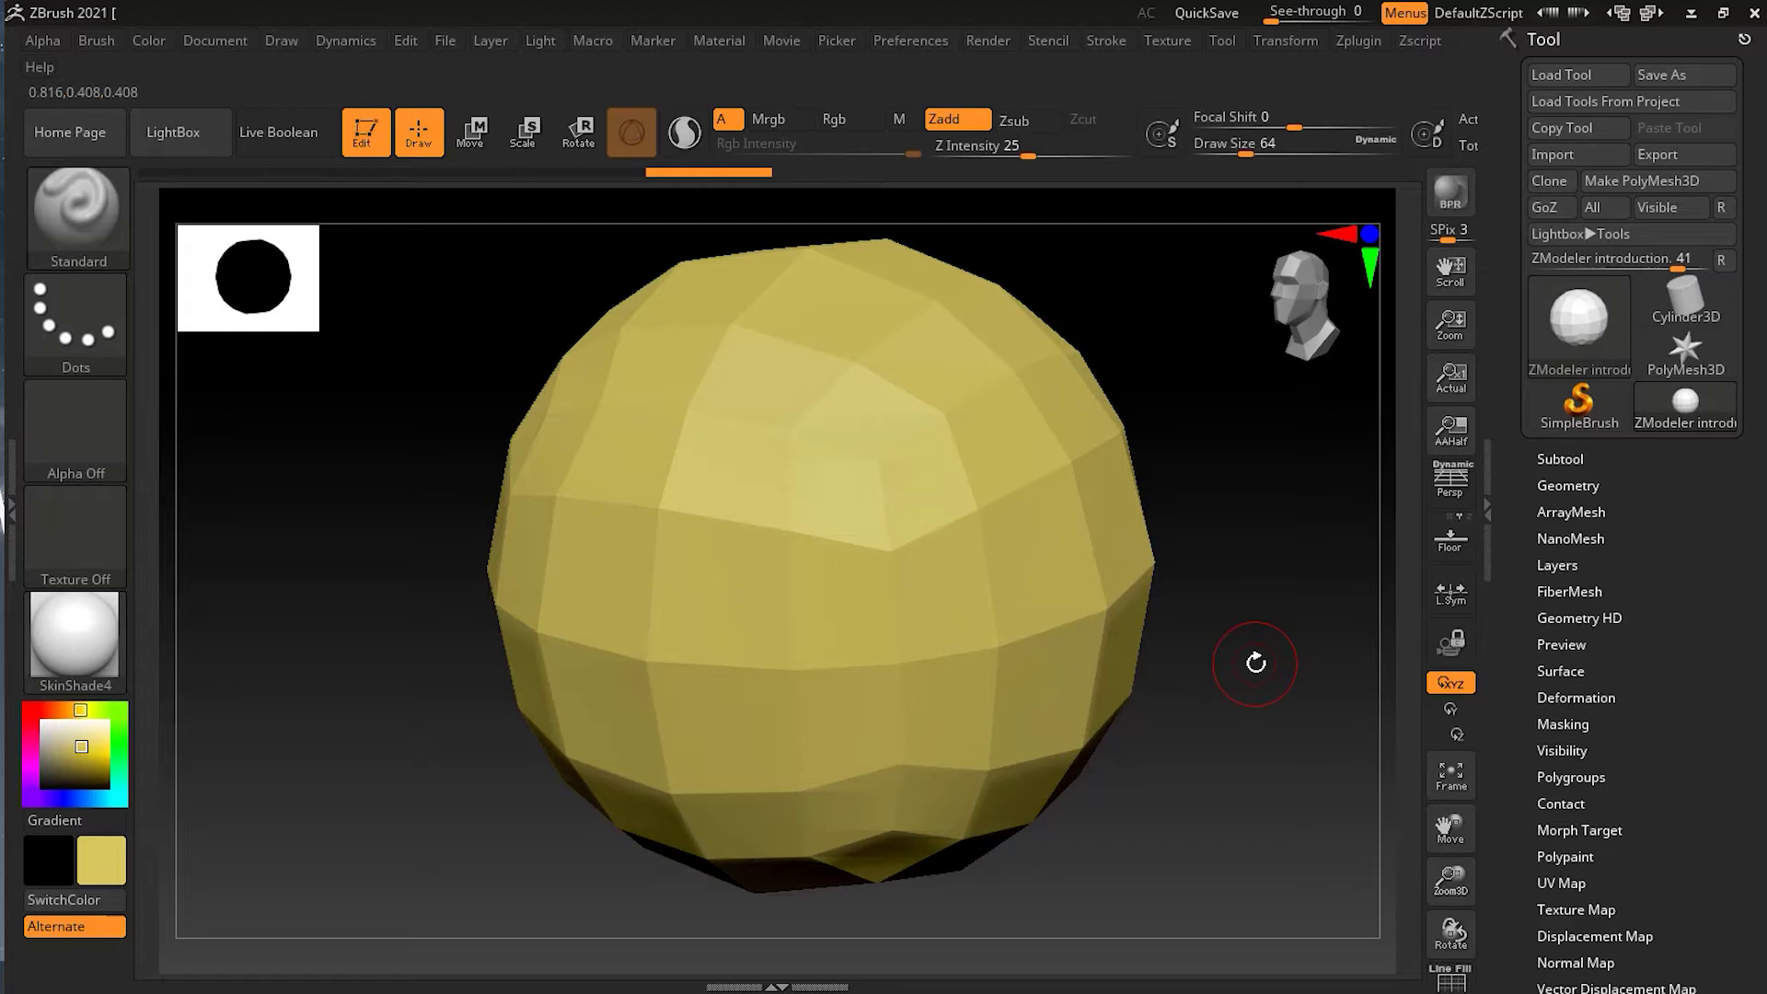
Step: Turn on Draw Polyframe with Shift+F to show the sphere's polygon edges and polygroups
key(shift+f)
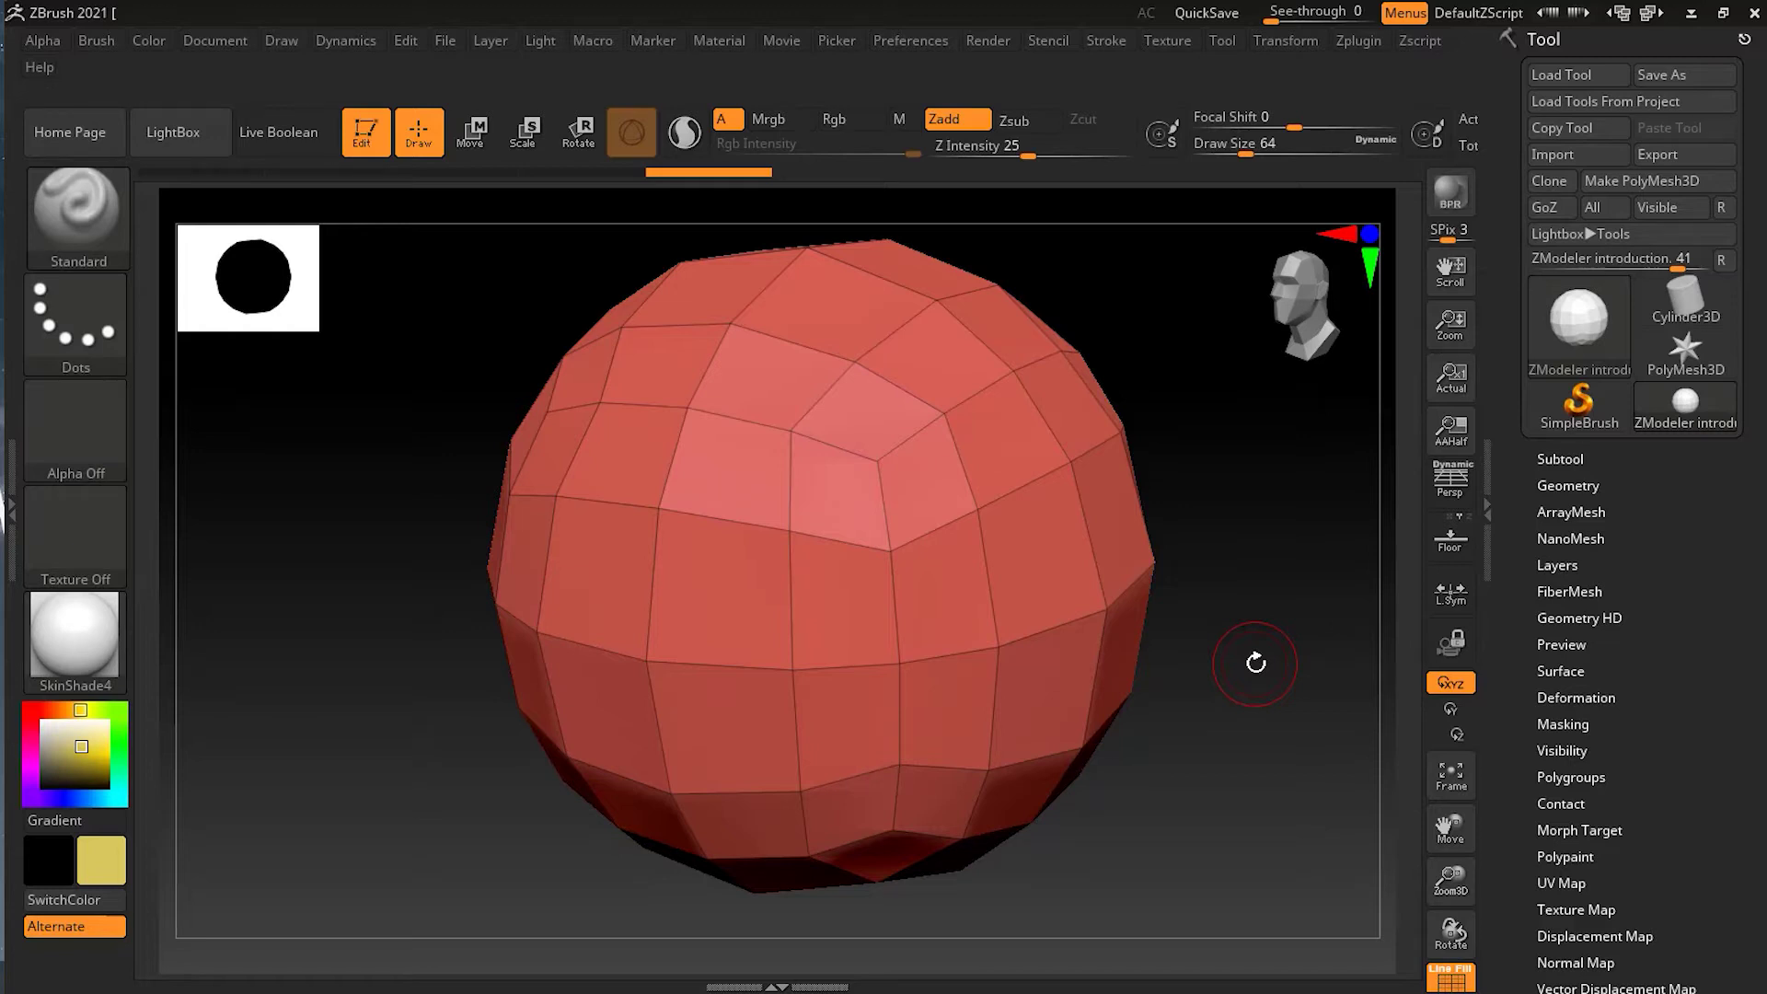
Step: Load the compact_UI layout, keep PolyF wireframe with polygroup fill on, and open the brush palette
click(1652, 13)
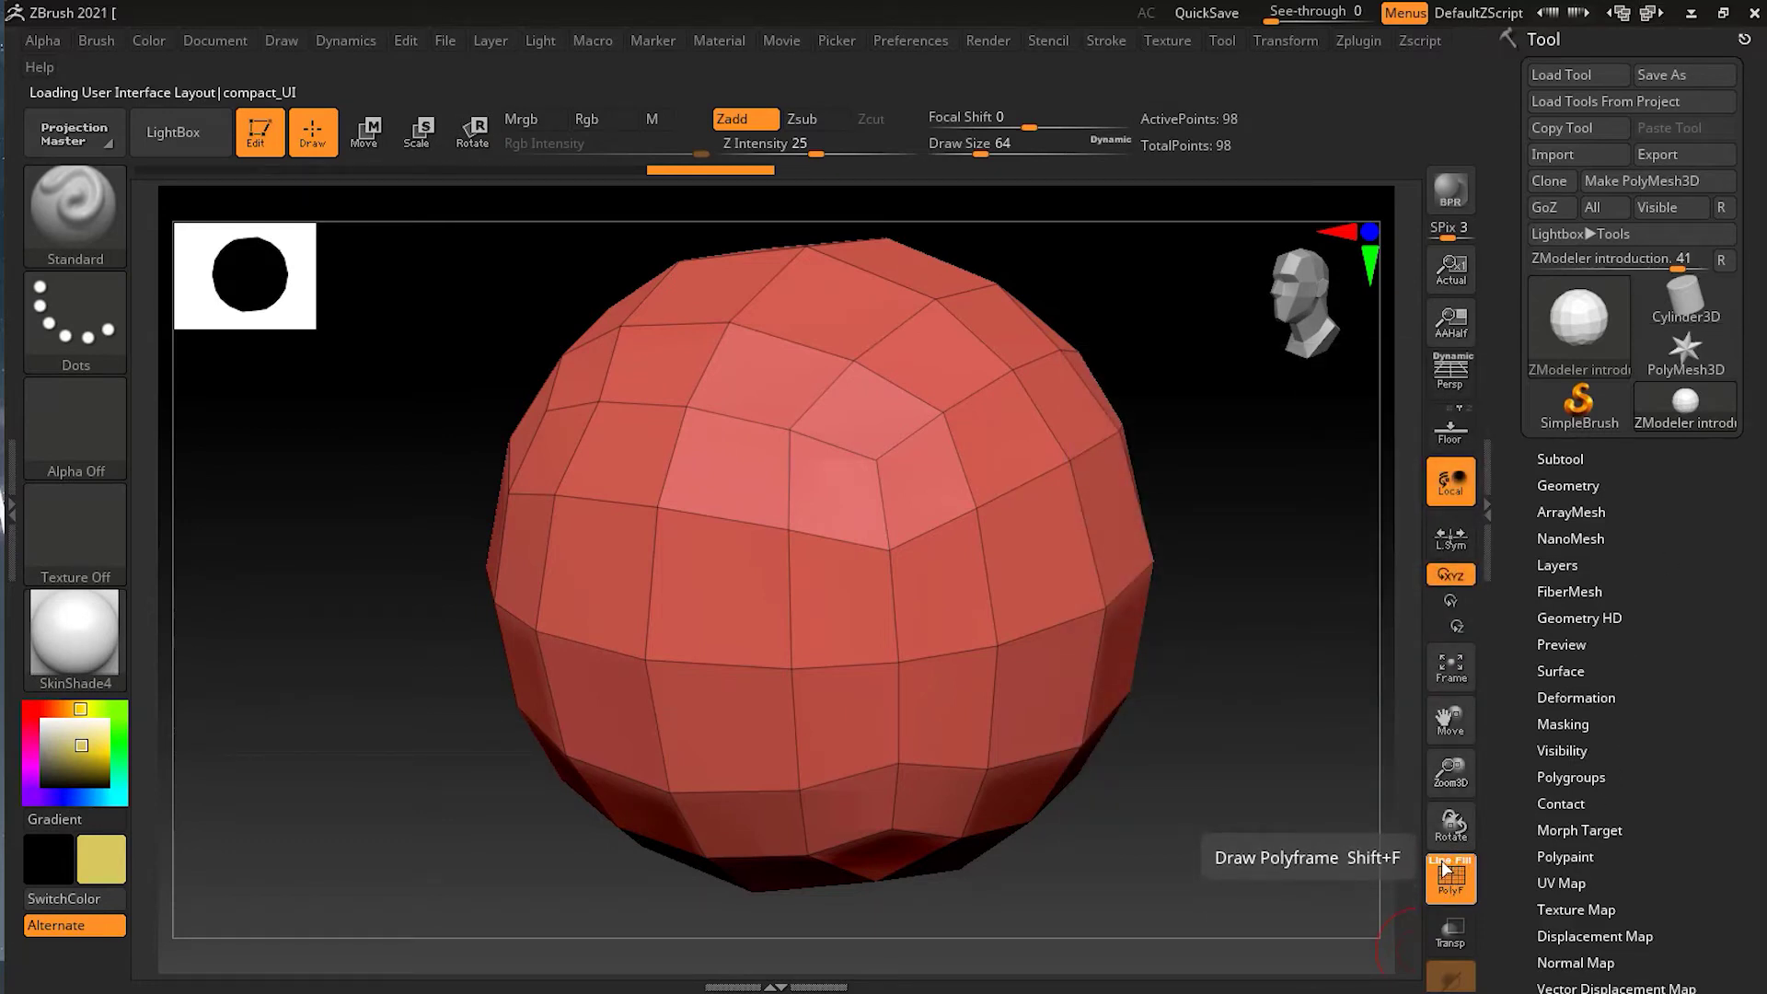
click(1445, 868)
click(1447, 868)
click(1470, 868)
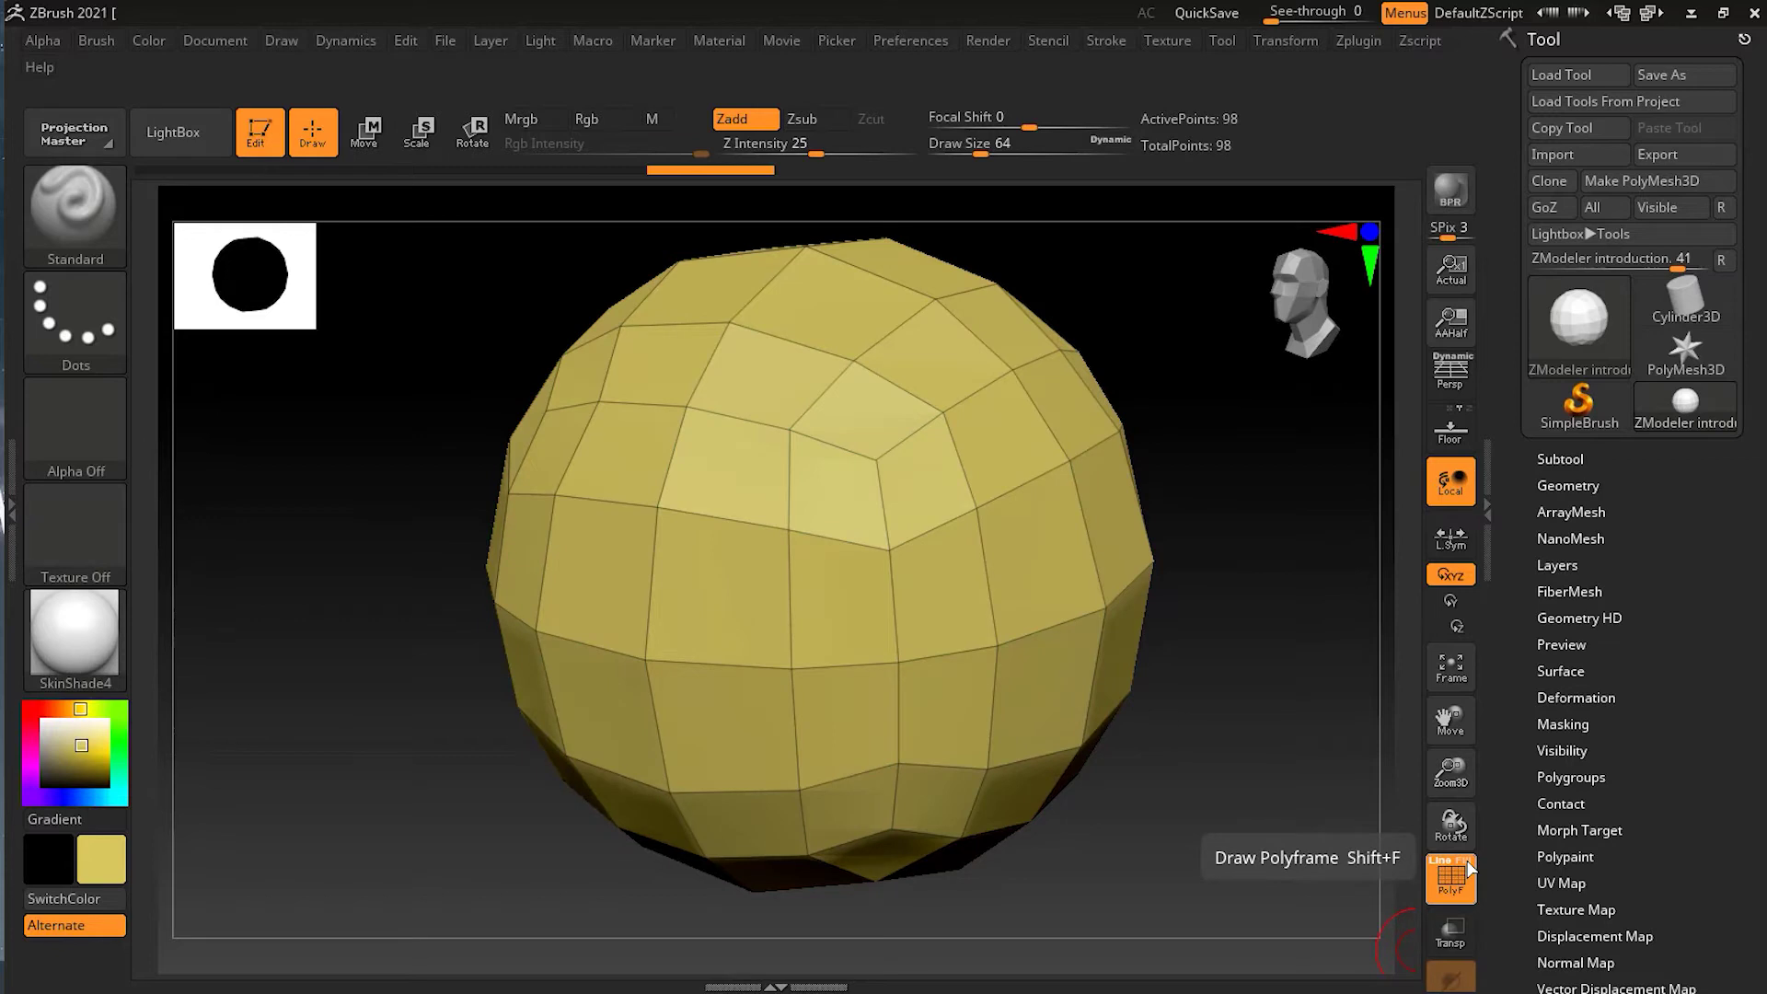
click(1470, 868)
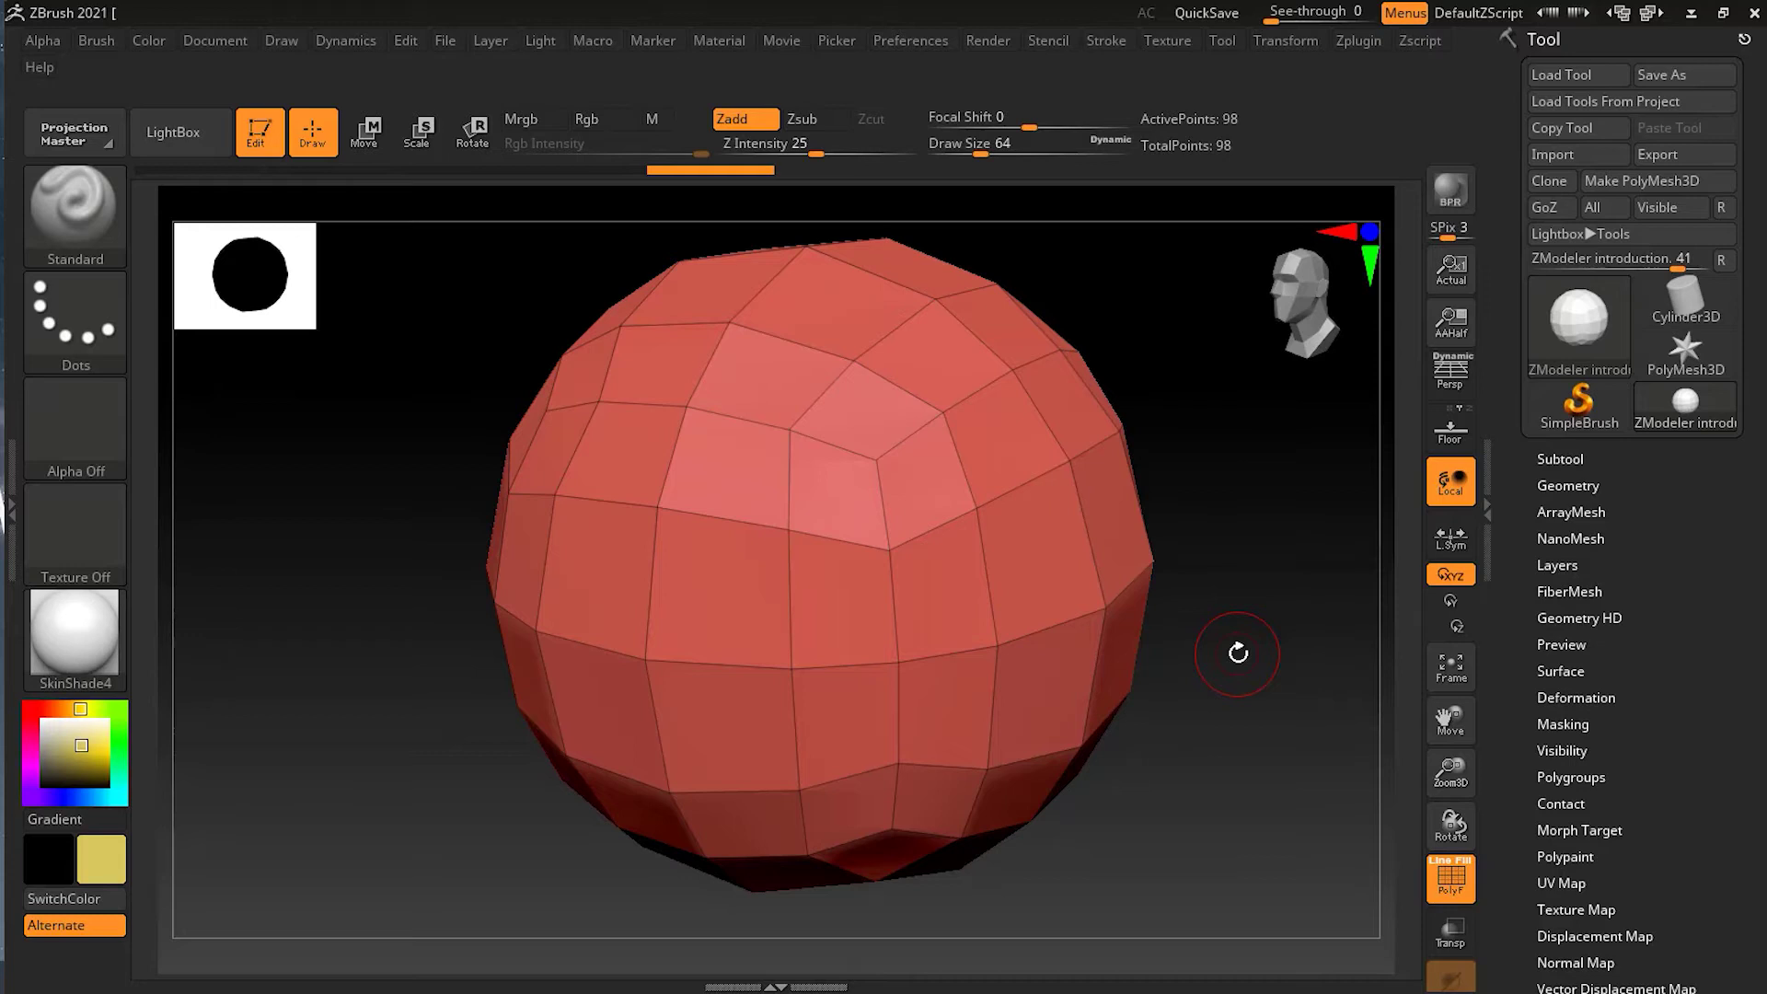
key(b)
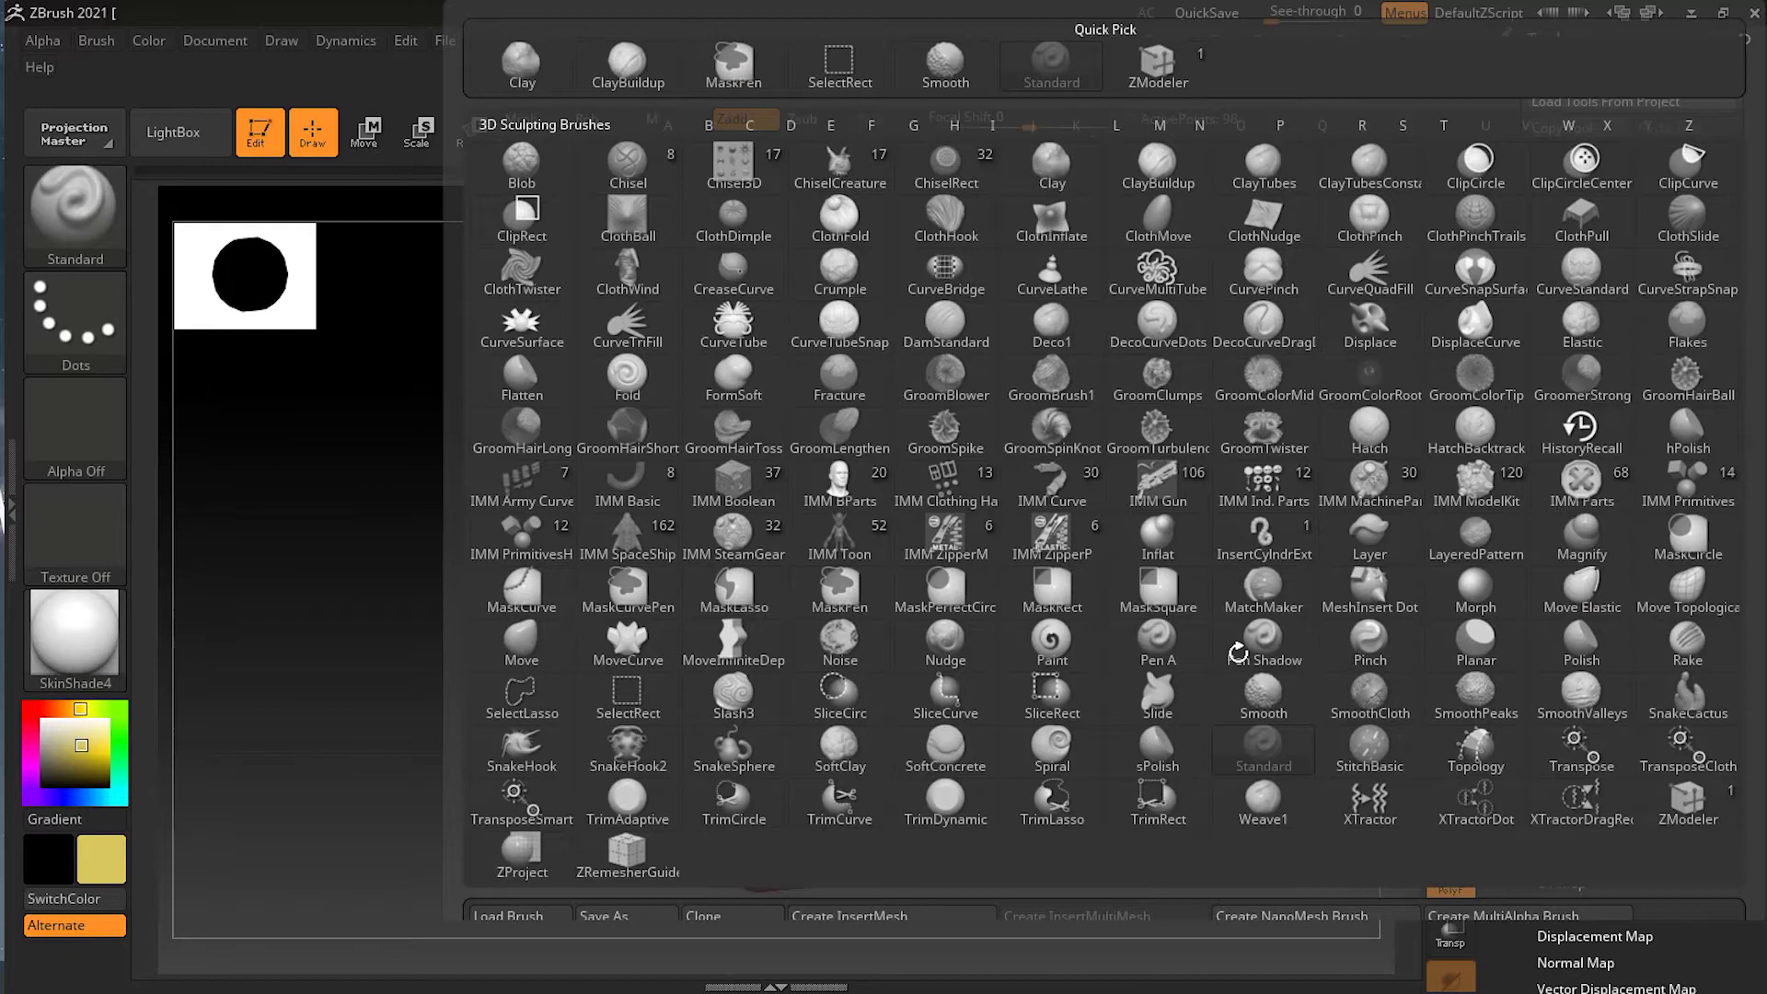
Step: Select the ZModeler brush from the Z-filtered brush palette
key(z)
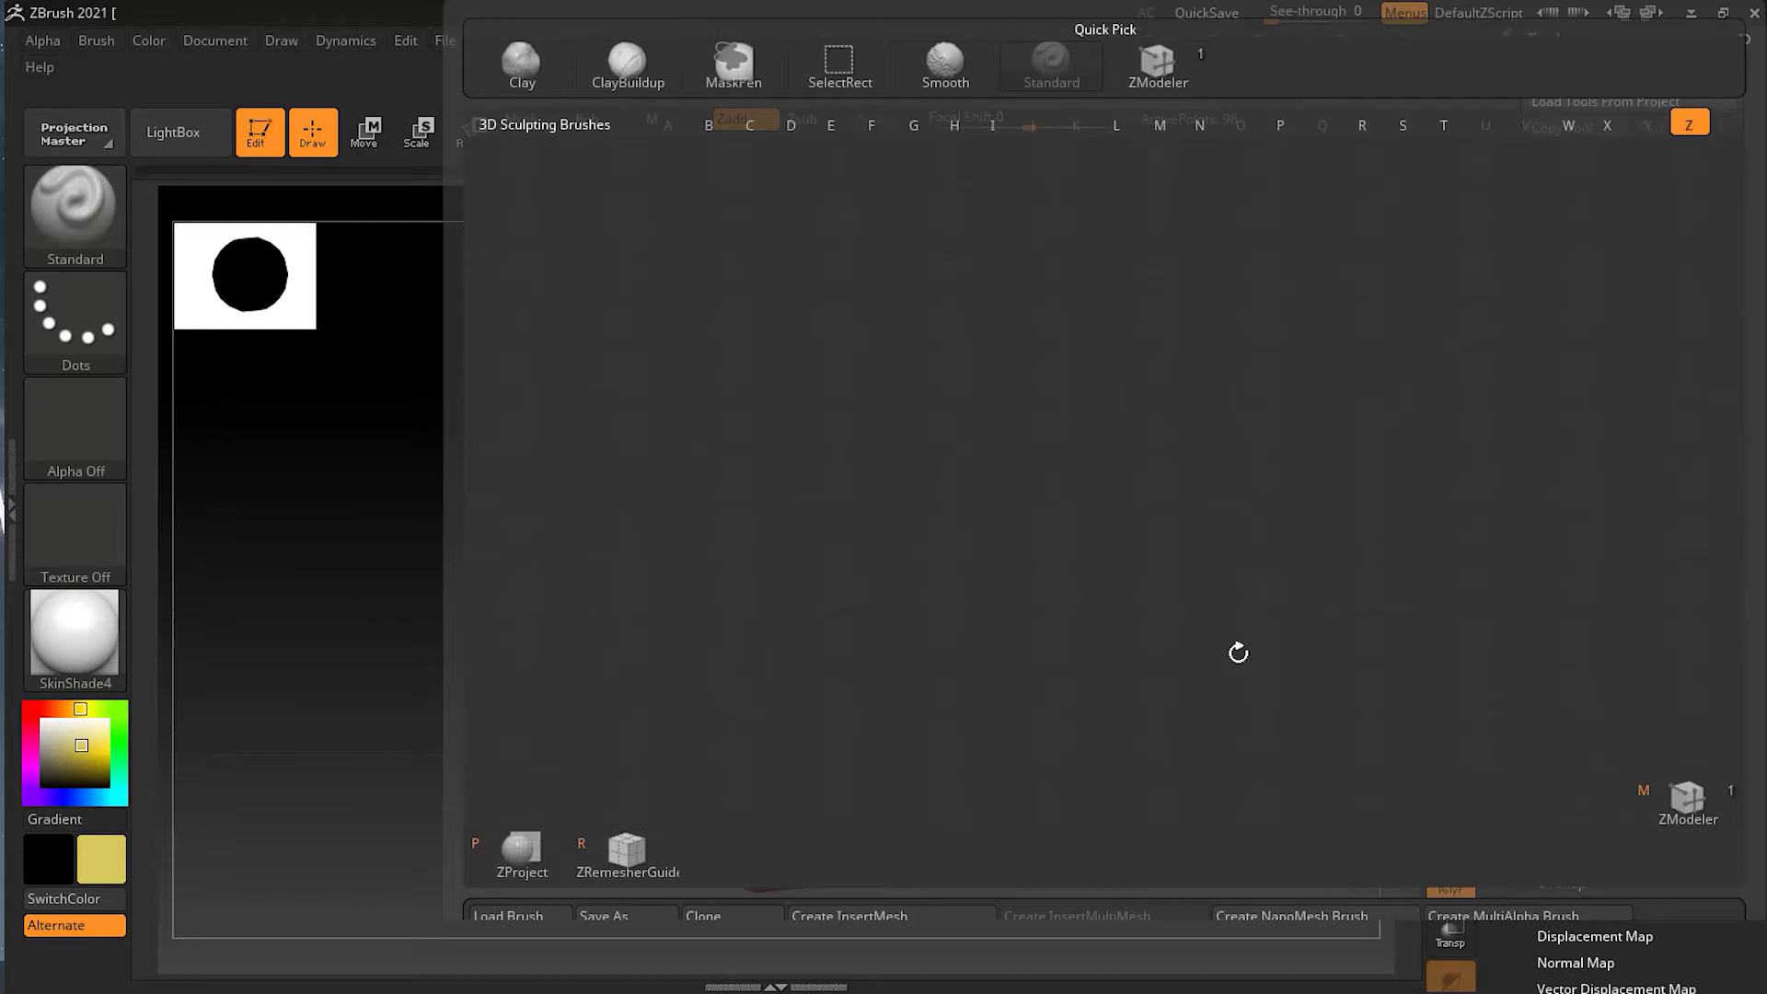
click(1652, 797)
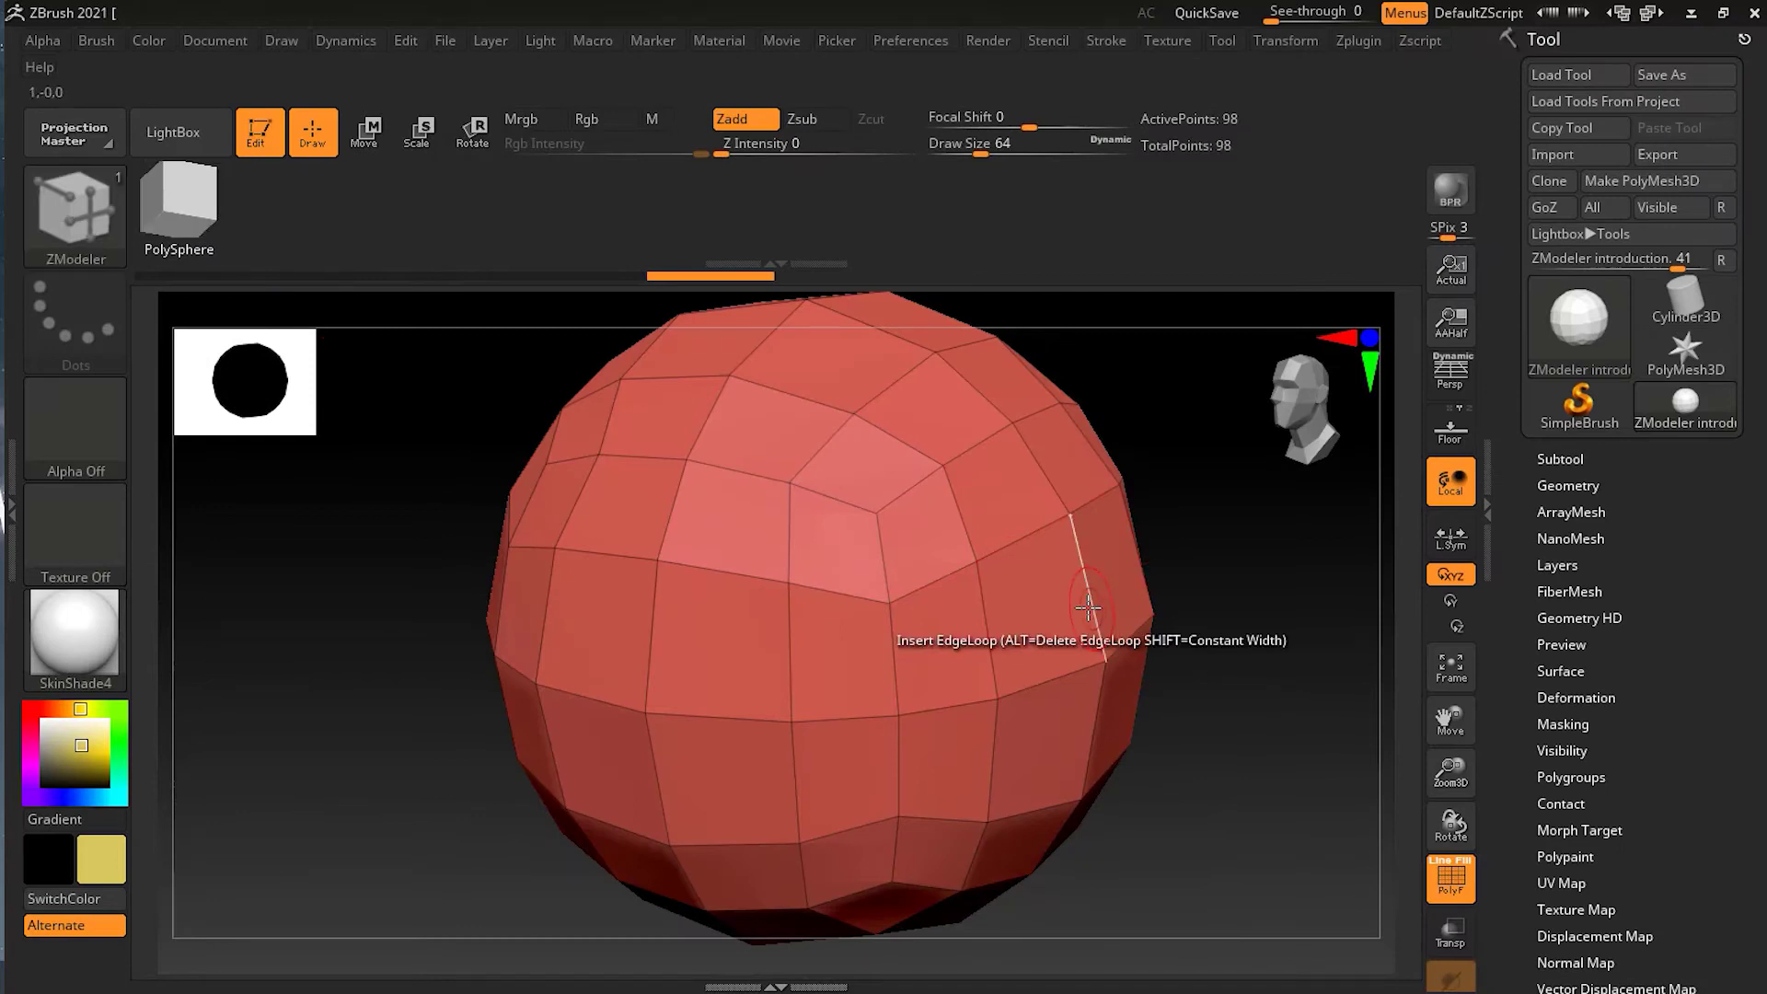
Step: Insert a single edge loop across the sphere, raising its points from 98 to 114
ctrl+right_drag(1175, 742, 335, 714)
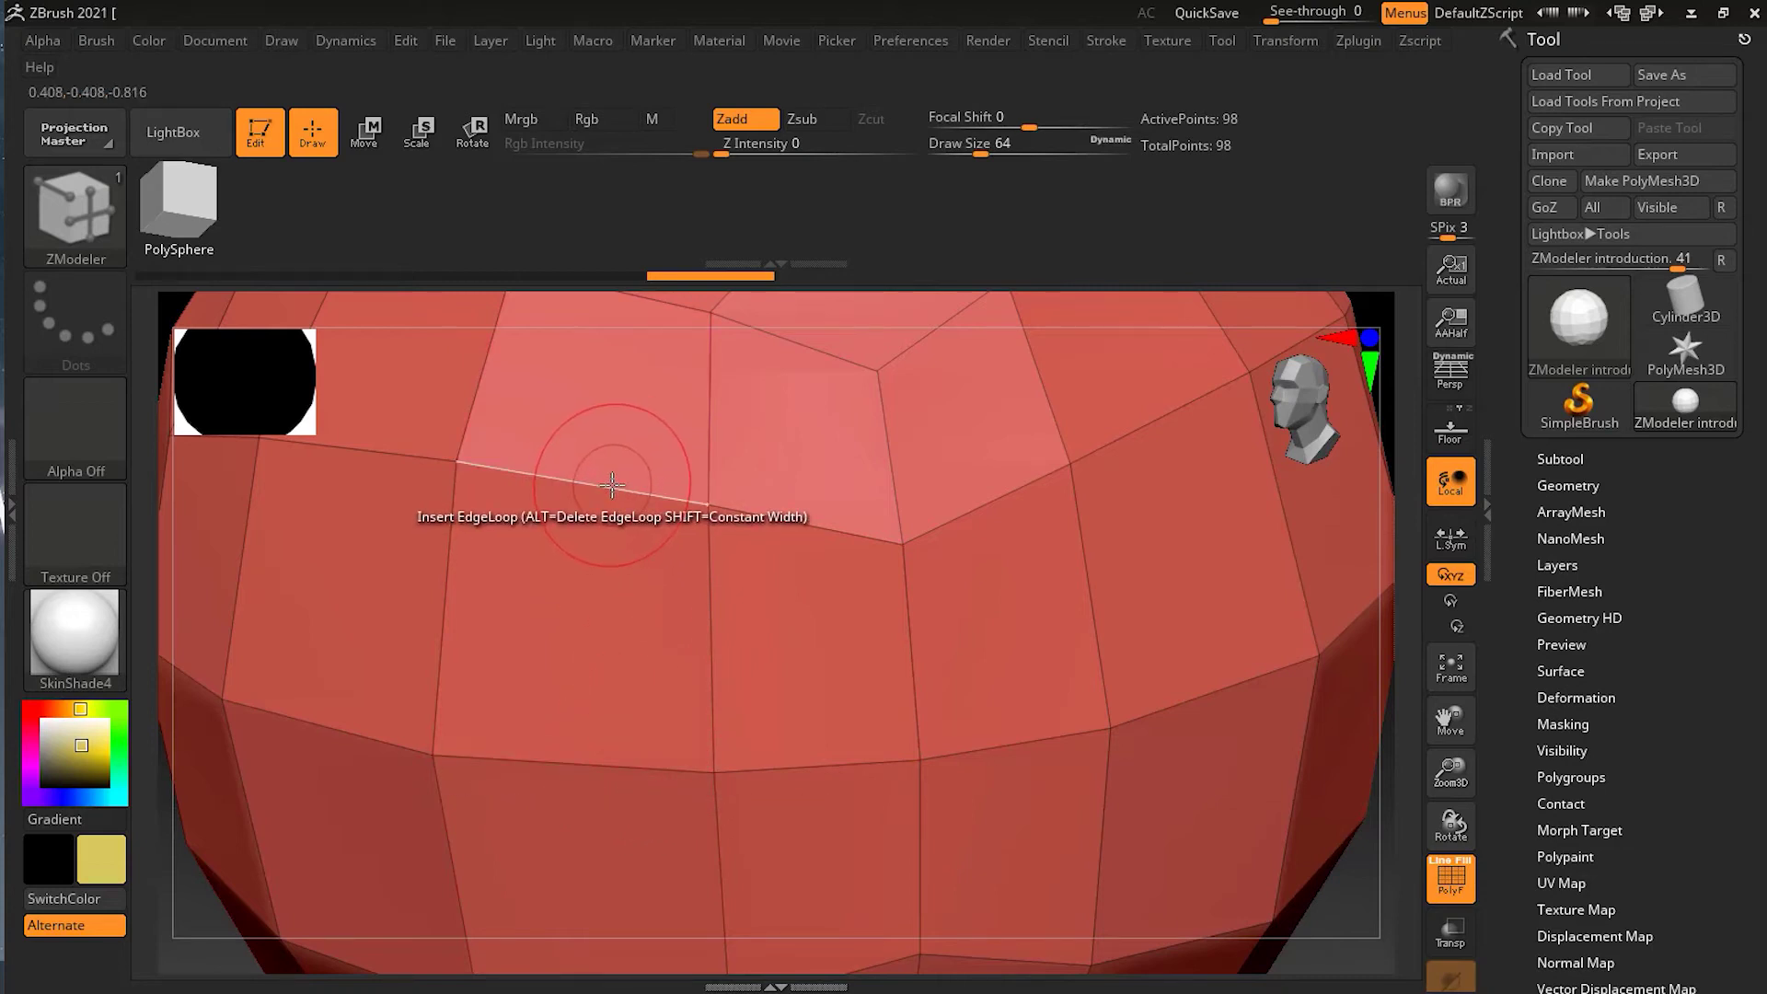
key(space)
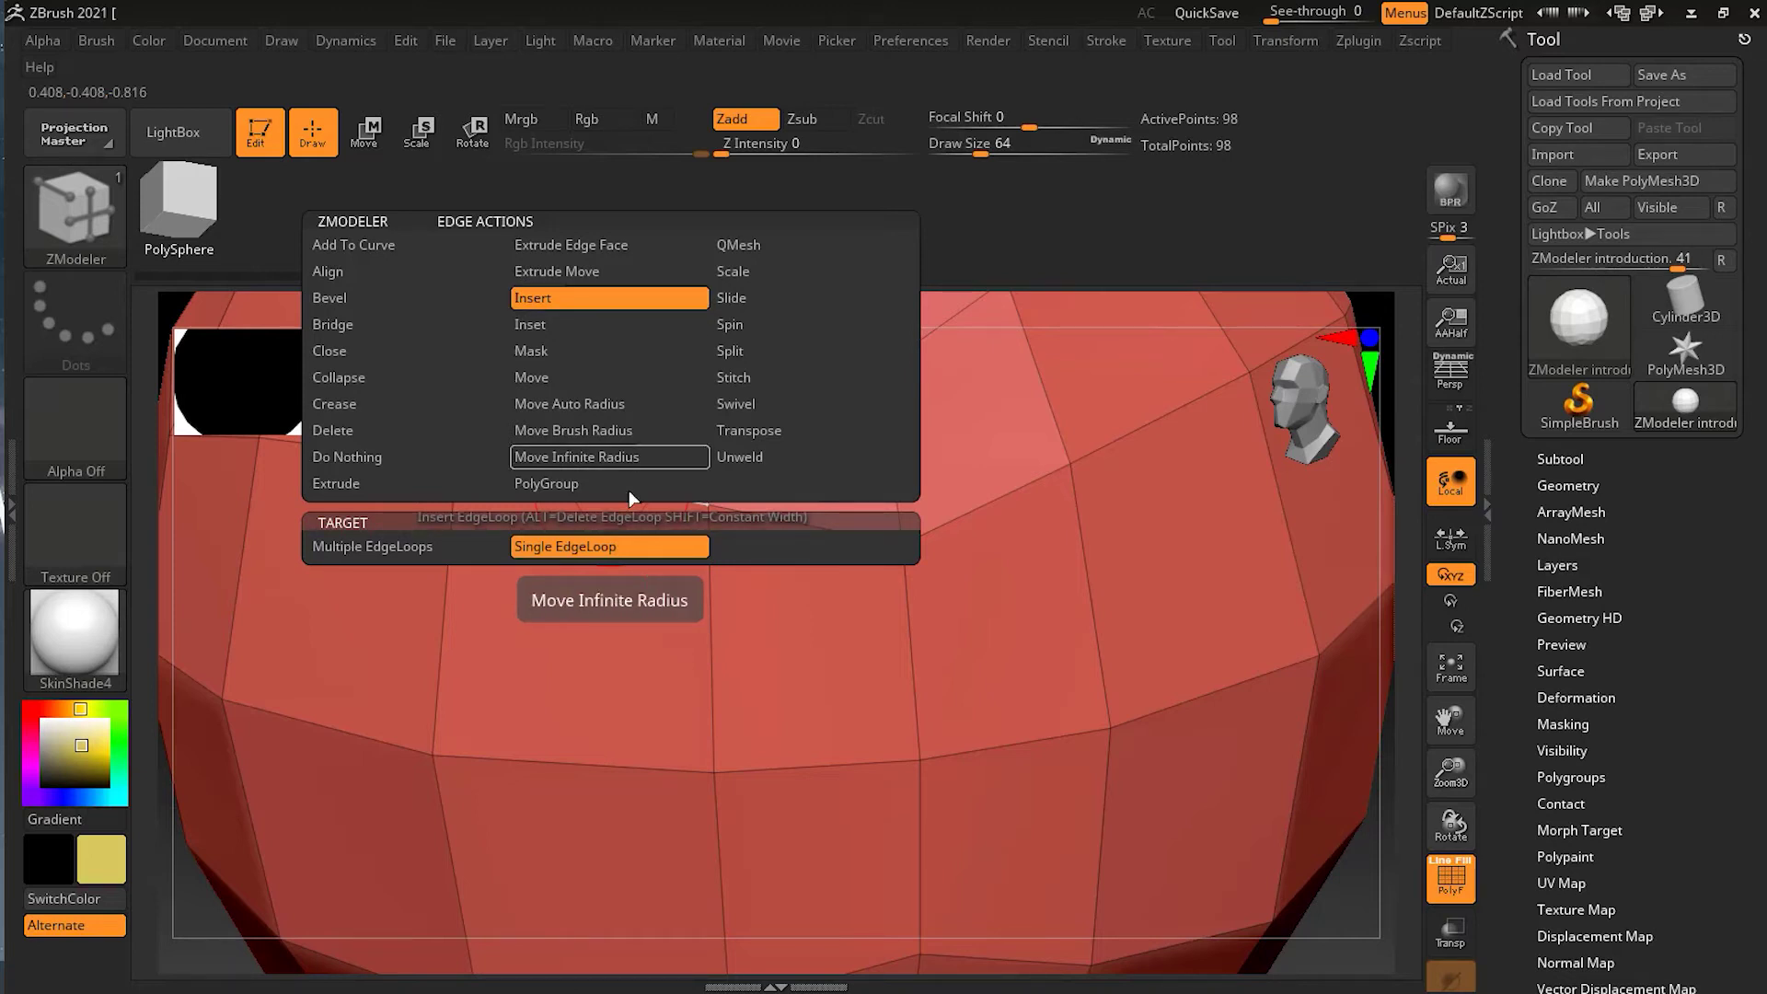
click(594, 549)
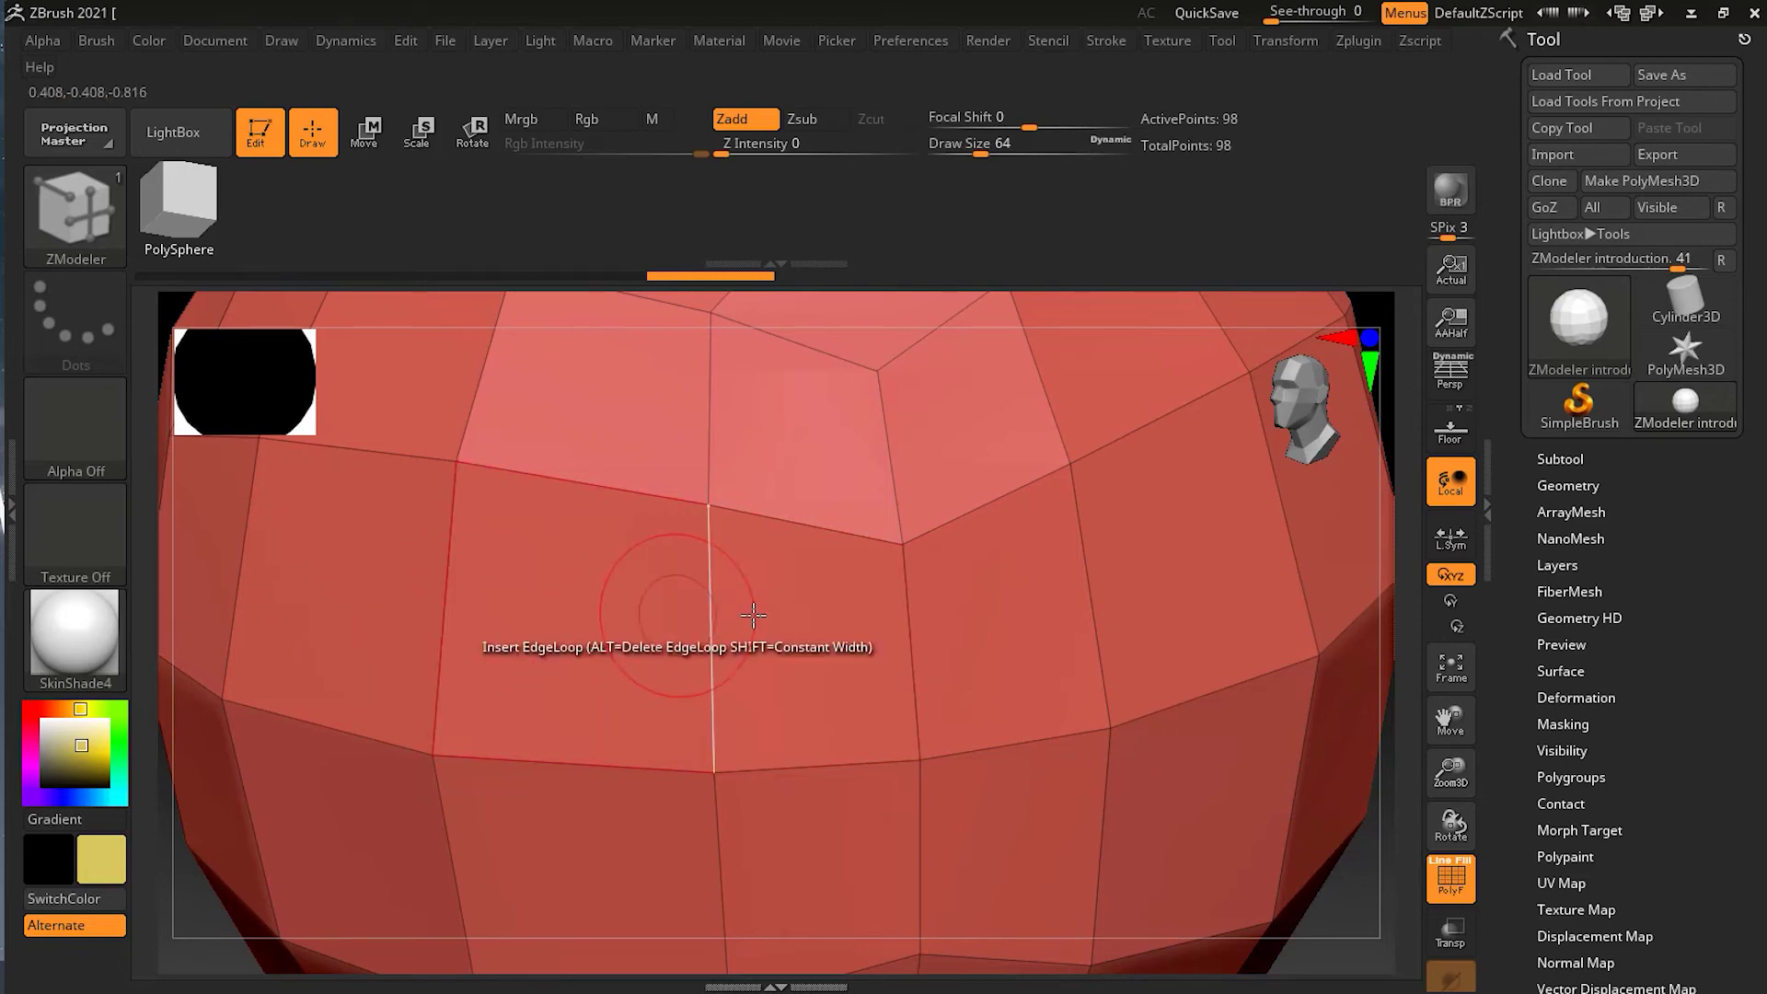
click(1087, 560)
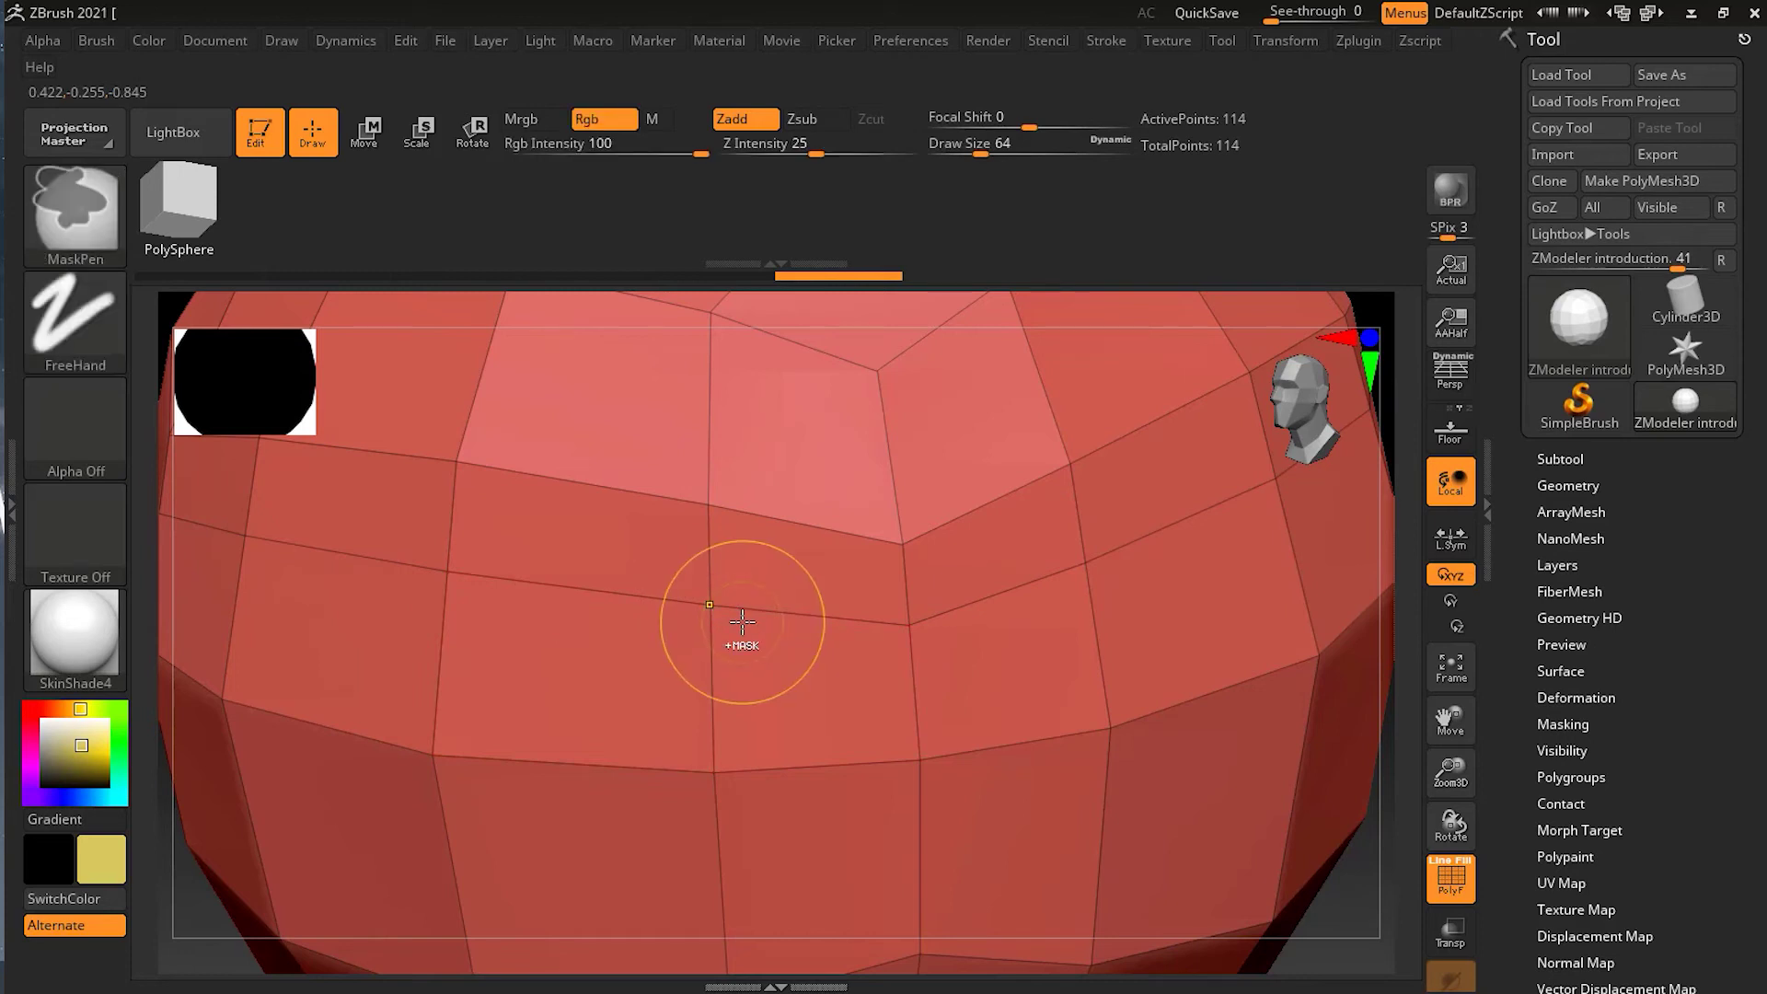
Step: Undo the inserted and slid trial edge loops, returning the sphere to 98 points
key(ctrl+z)
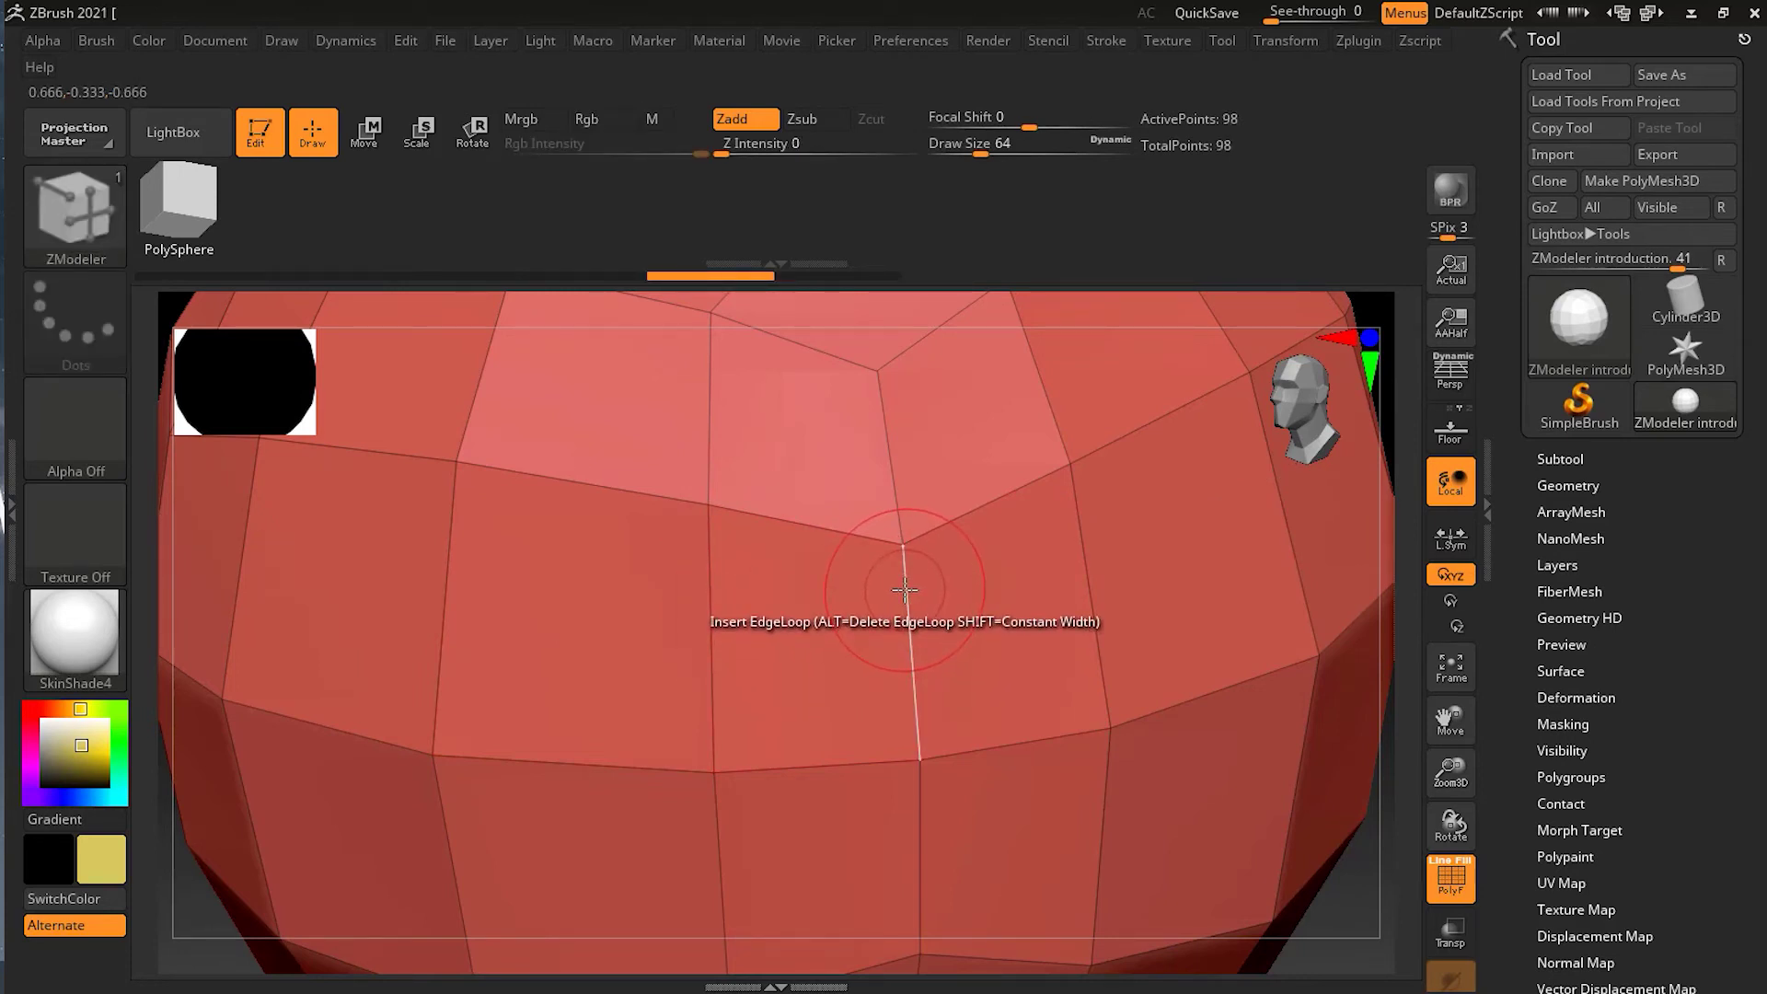
drag(905, 589, 933, 651)
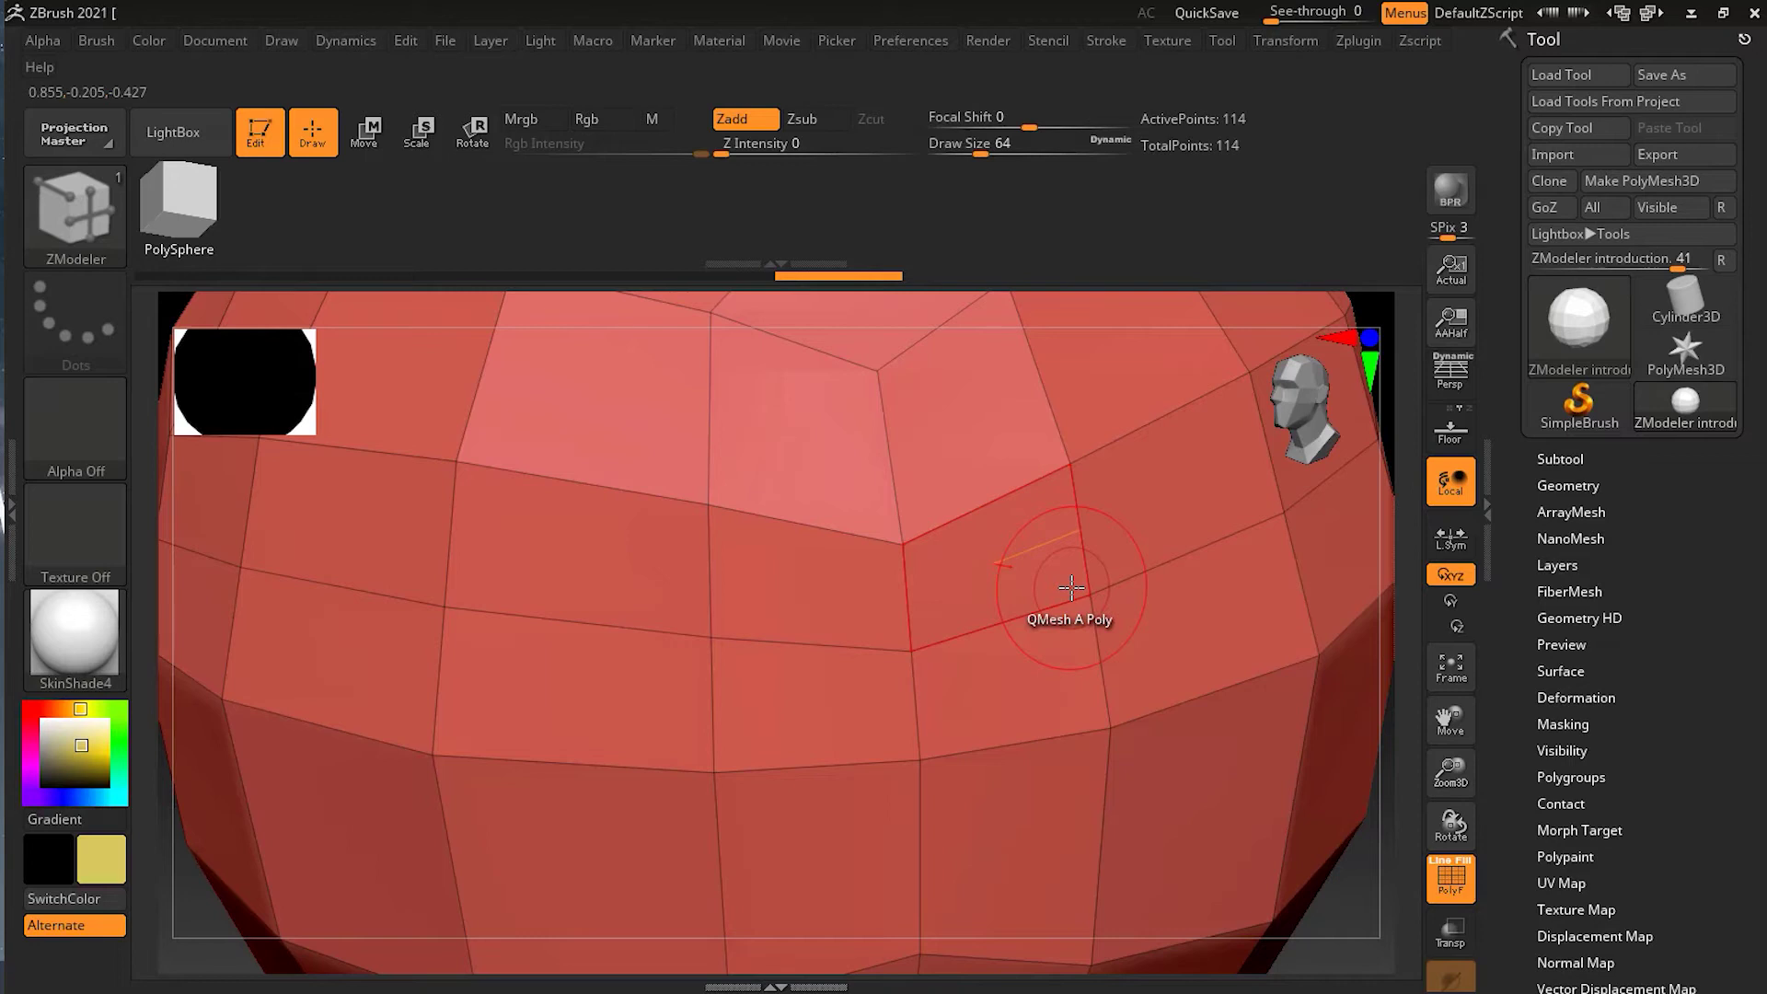
key(ctrl+z)
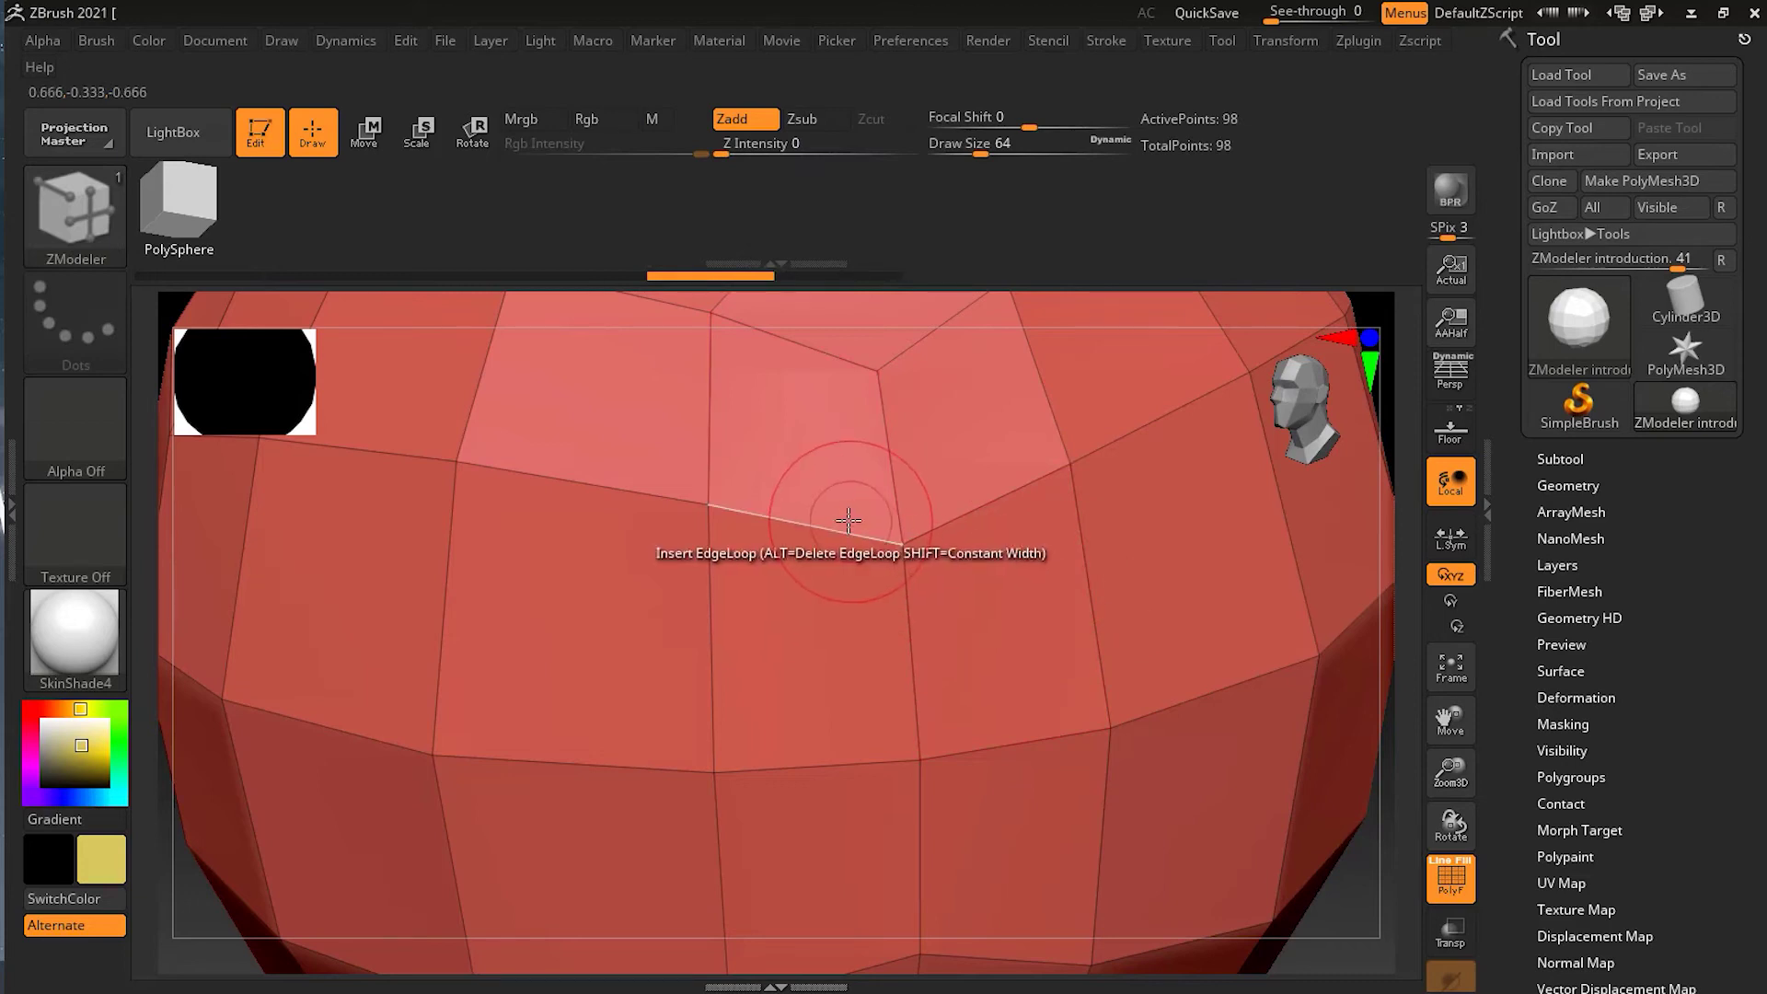
key(space)
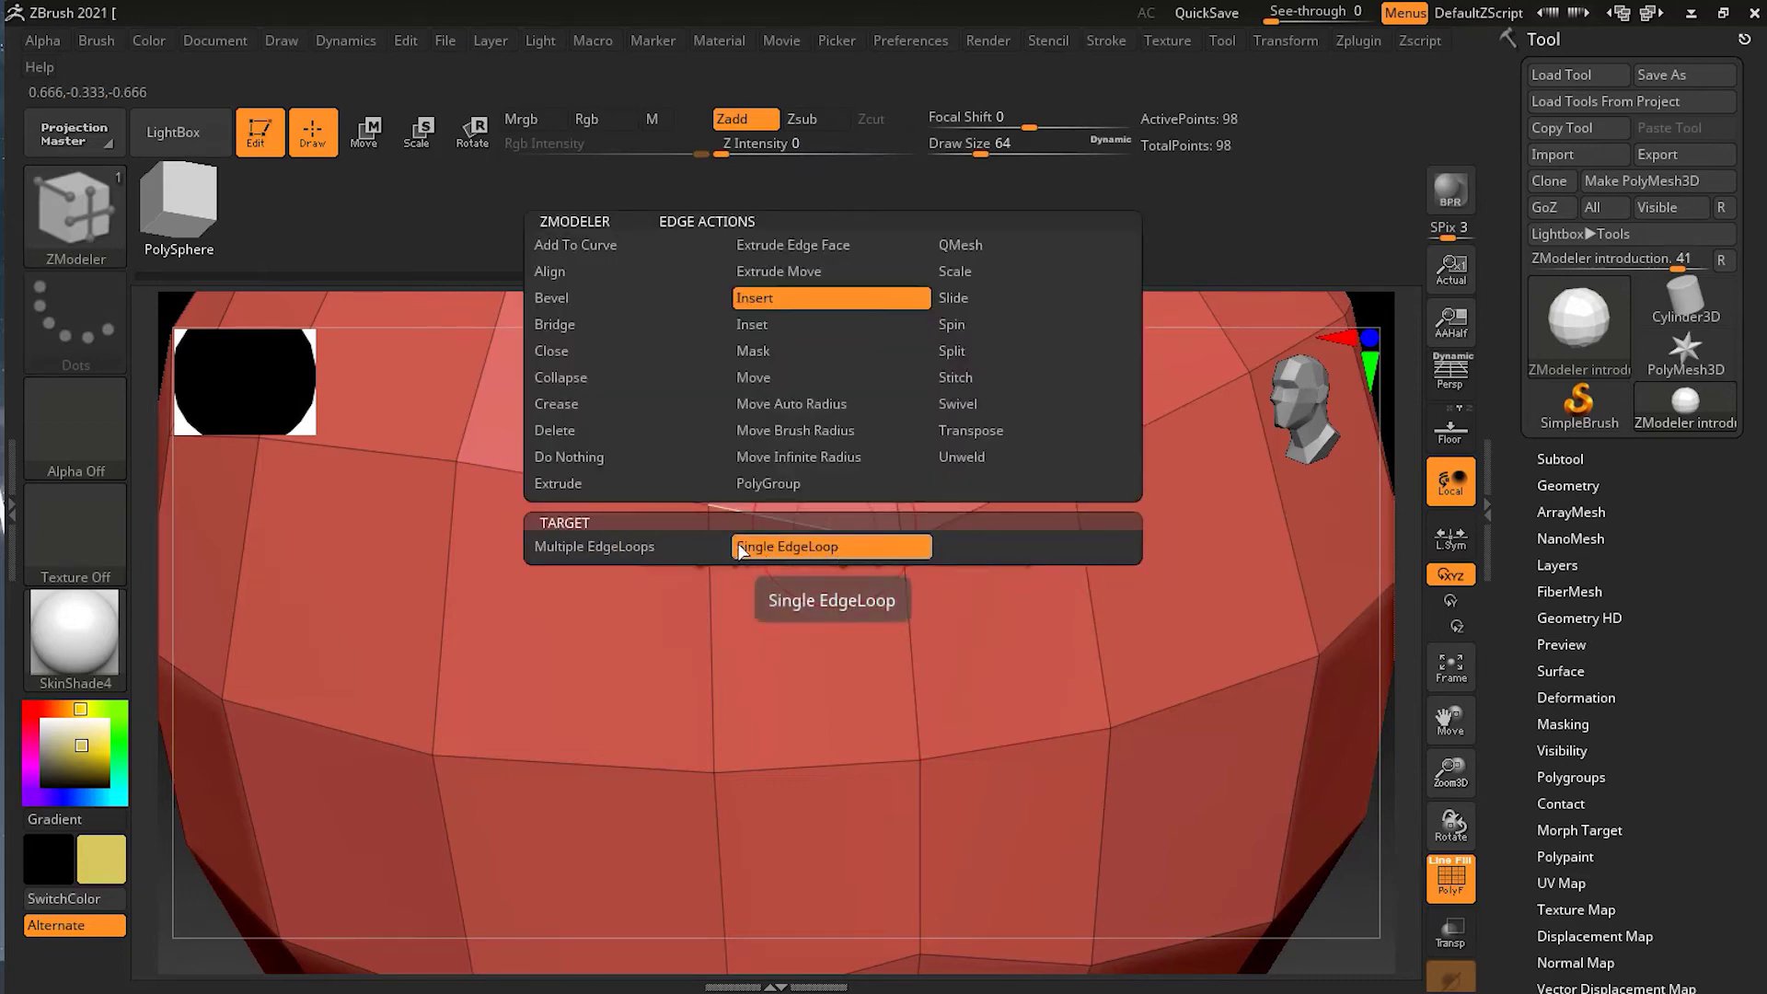
Step: Switch the edge Insert action's target to Multiple EdgeLoops
click(630, 550)
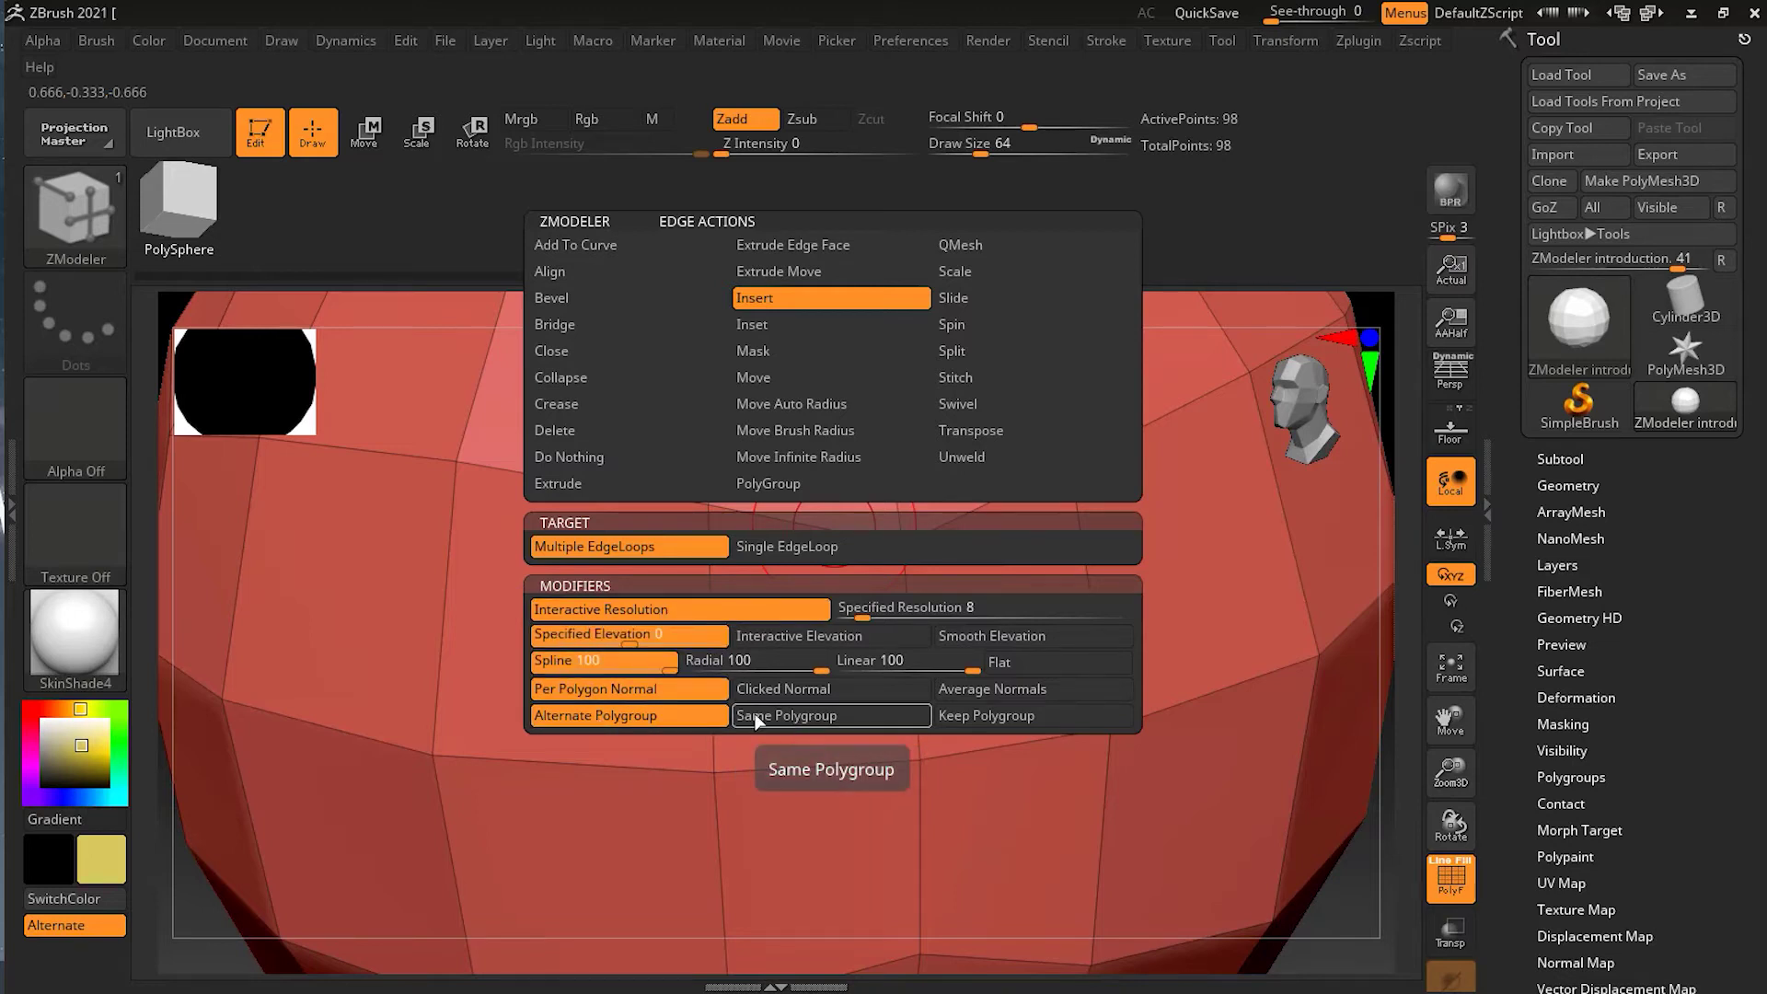
click(664, 610)
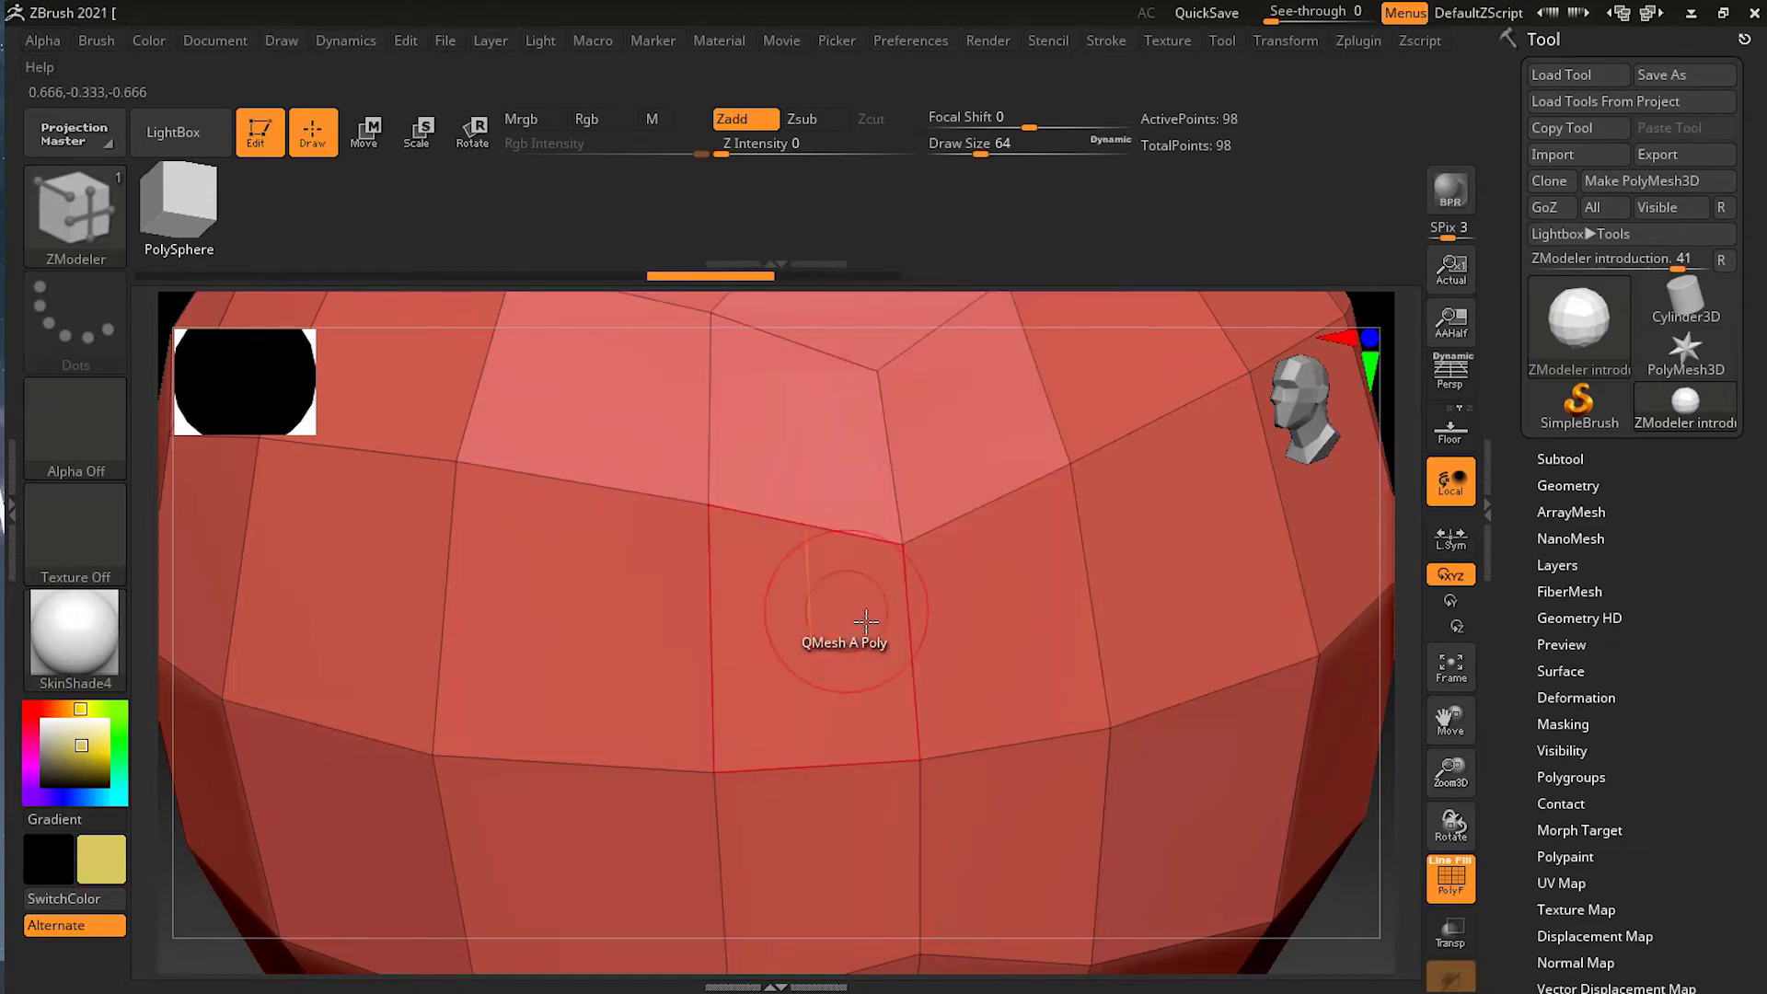
Step: Try inserting and adjusting a band of multiple edge loops, then undo it
click(711, 590)
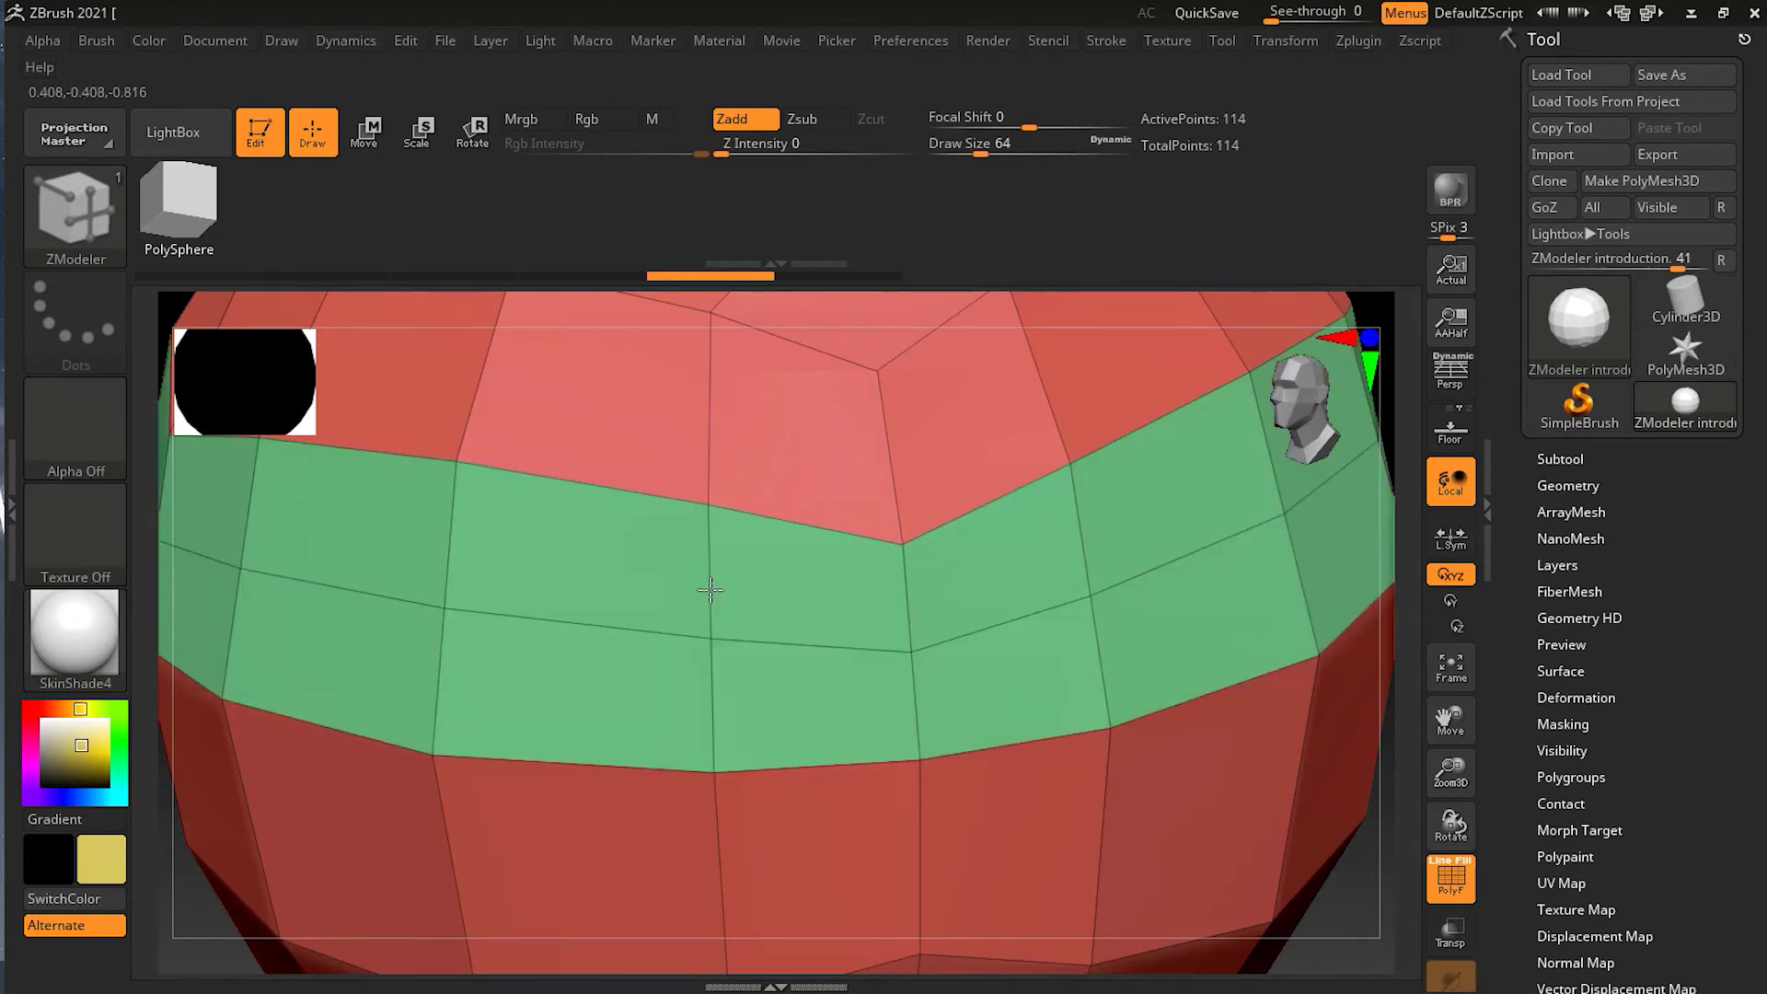
drag(709, 599, 726, 649)
mouse_move(730, 663)
mouse_down()
mouse_move(732, 686)
mouse_move(733, 635)
mouse_move(742, 679)
mouse_up()
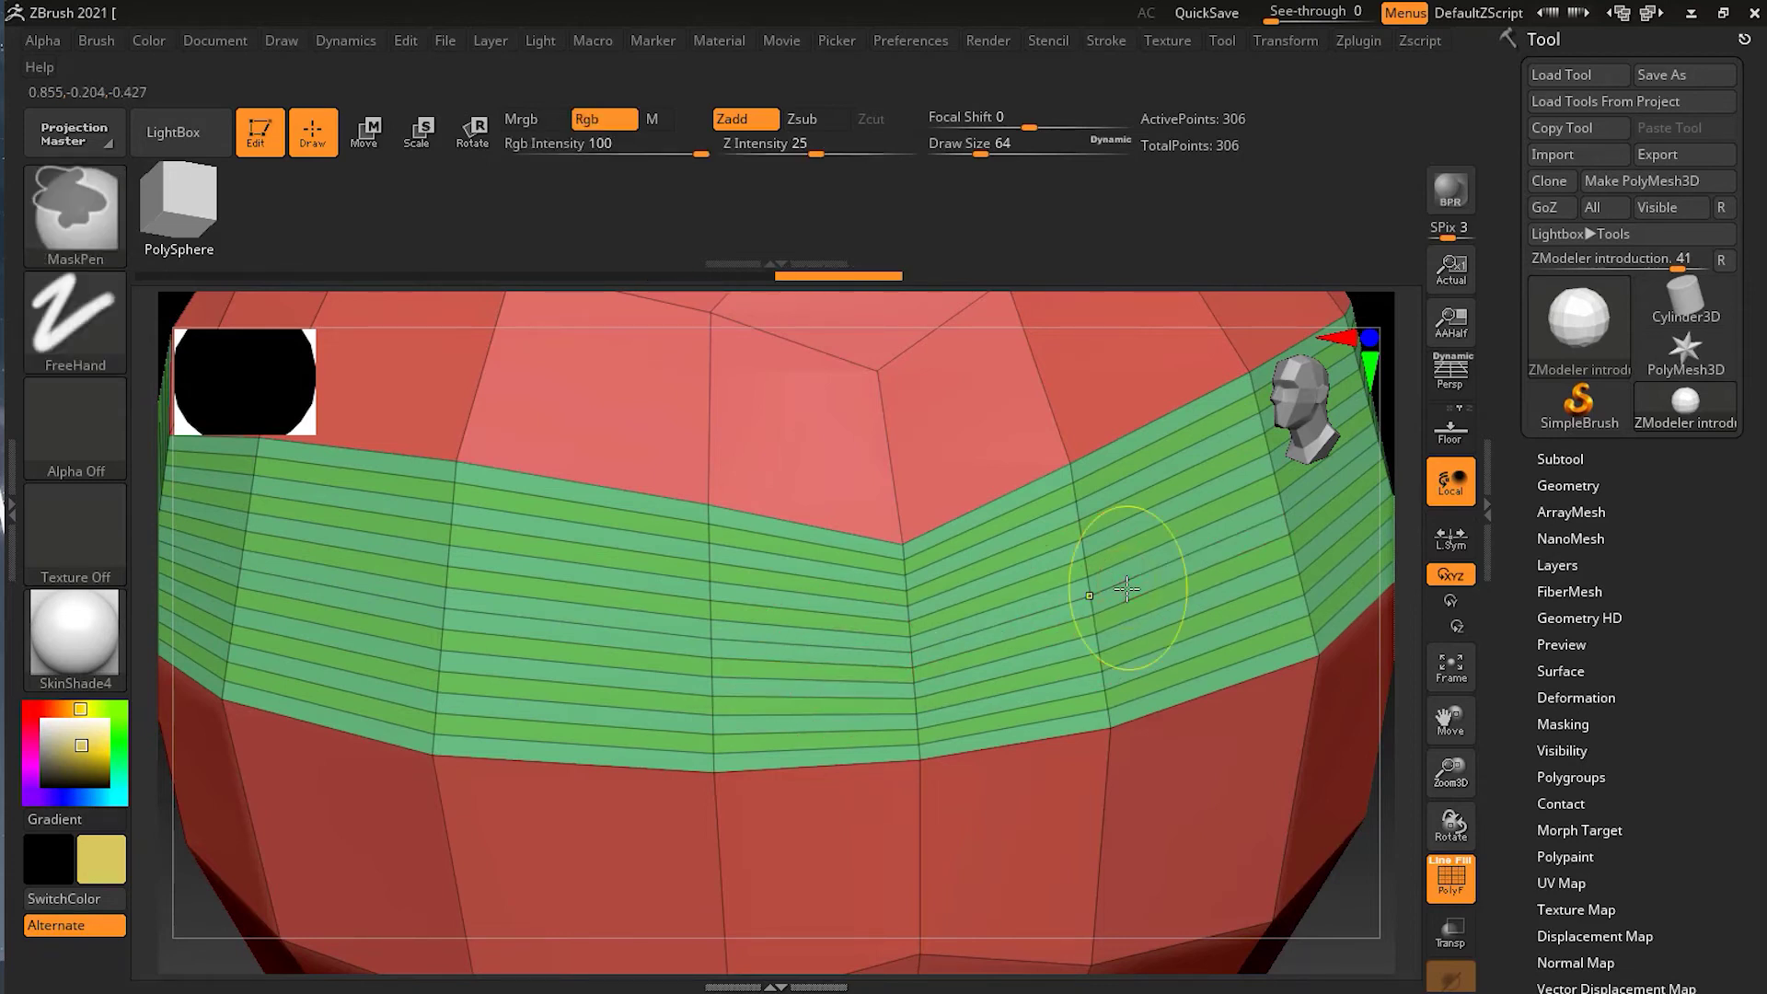
key(ctrl+z)
Step: Set a fixed specified resolution of 8 and insert the loop band, raising points to 226
key(space)
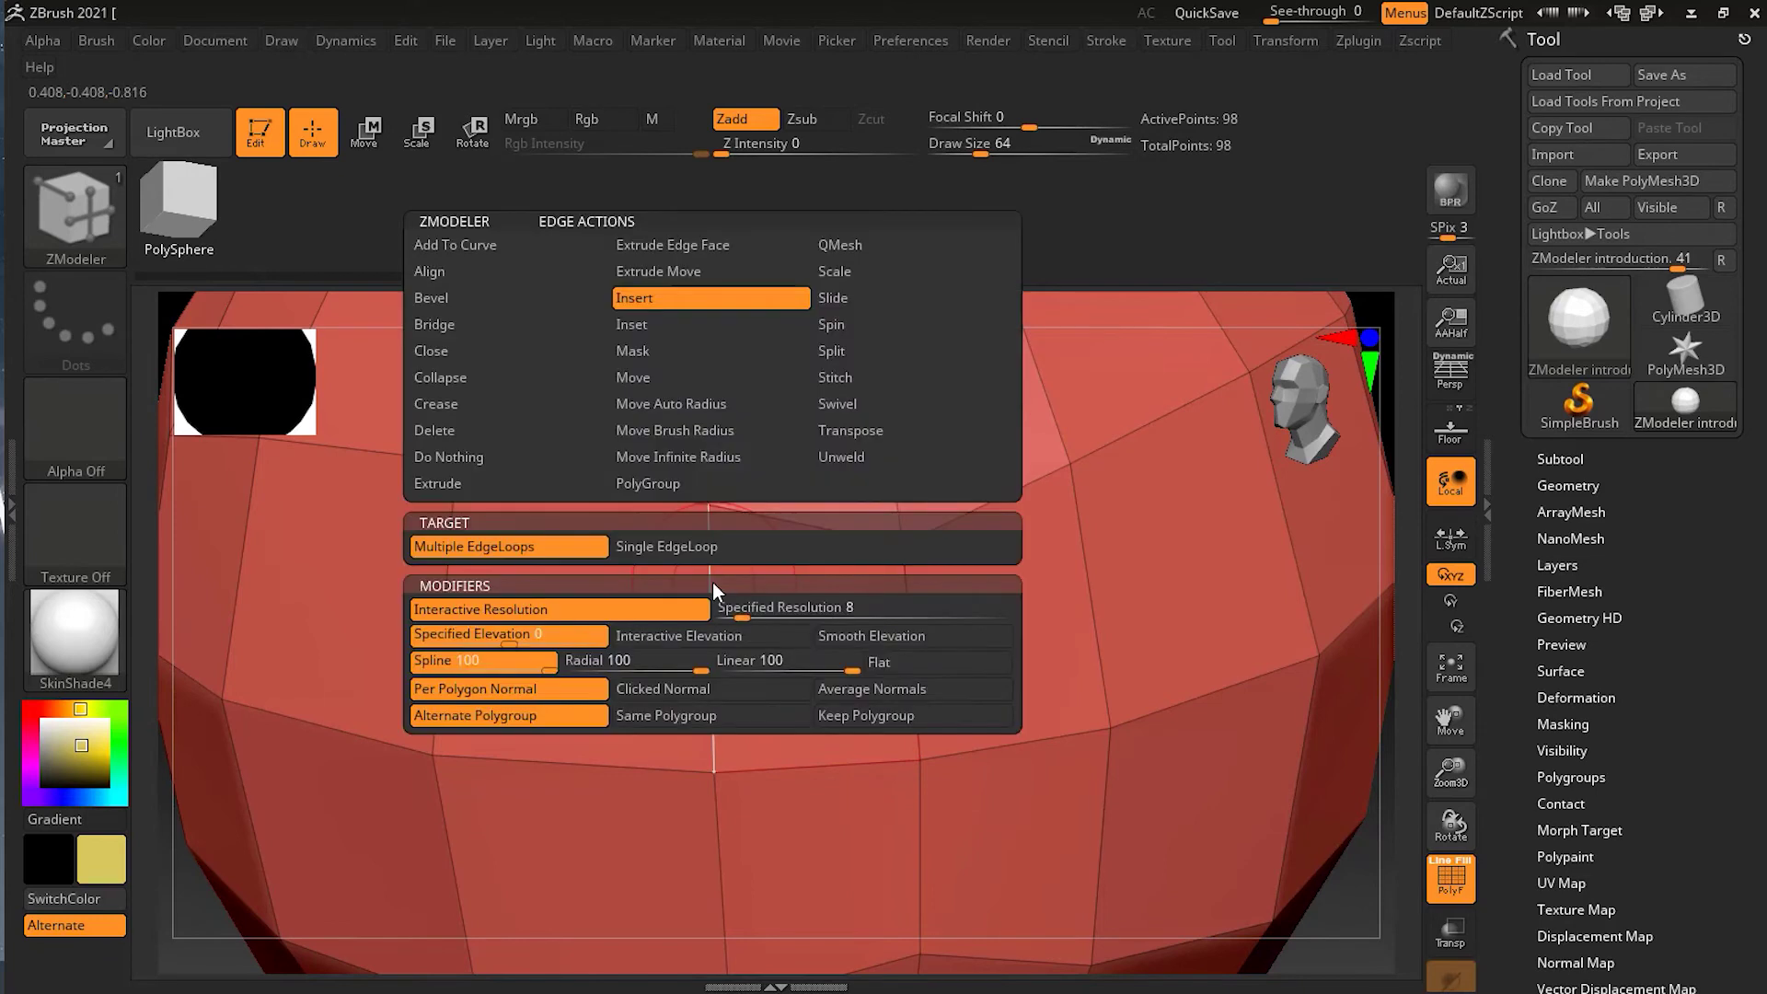
click(794, 607)
click(801, 608)
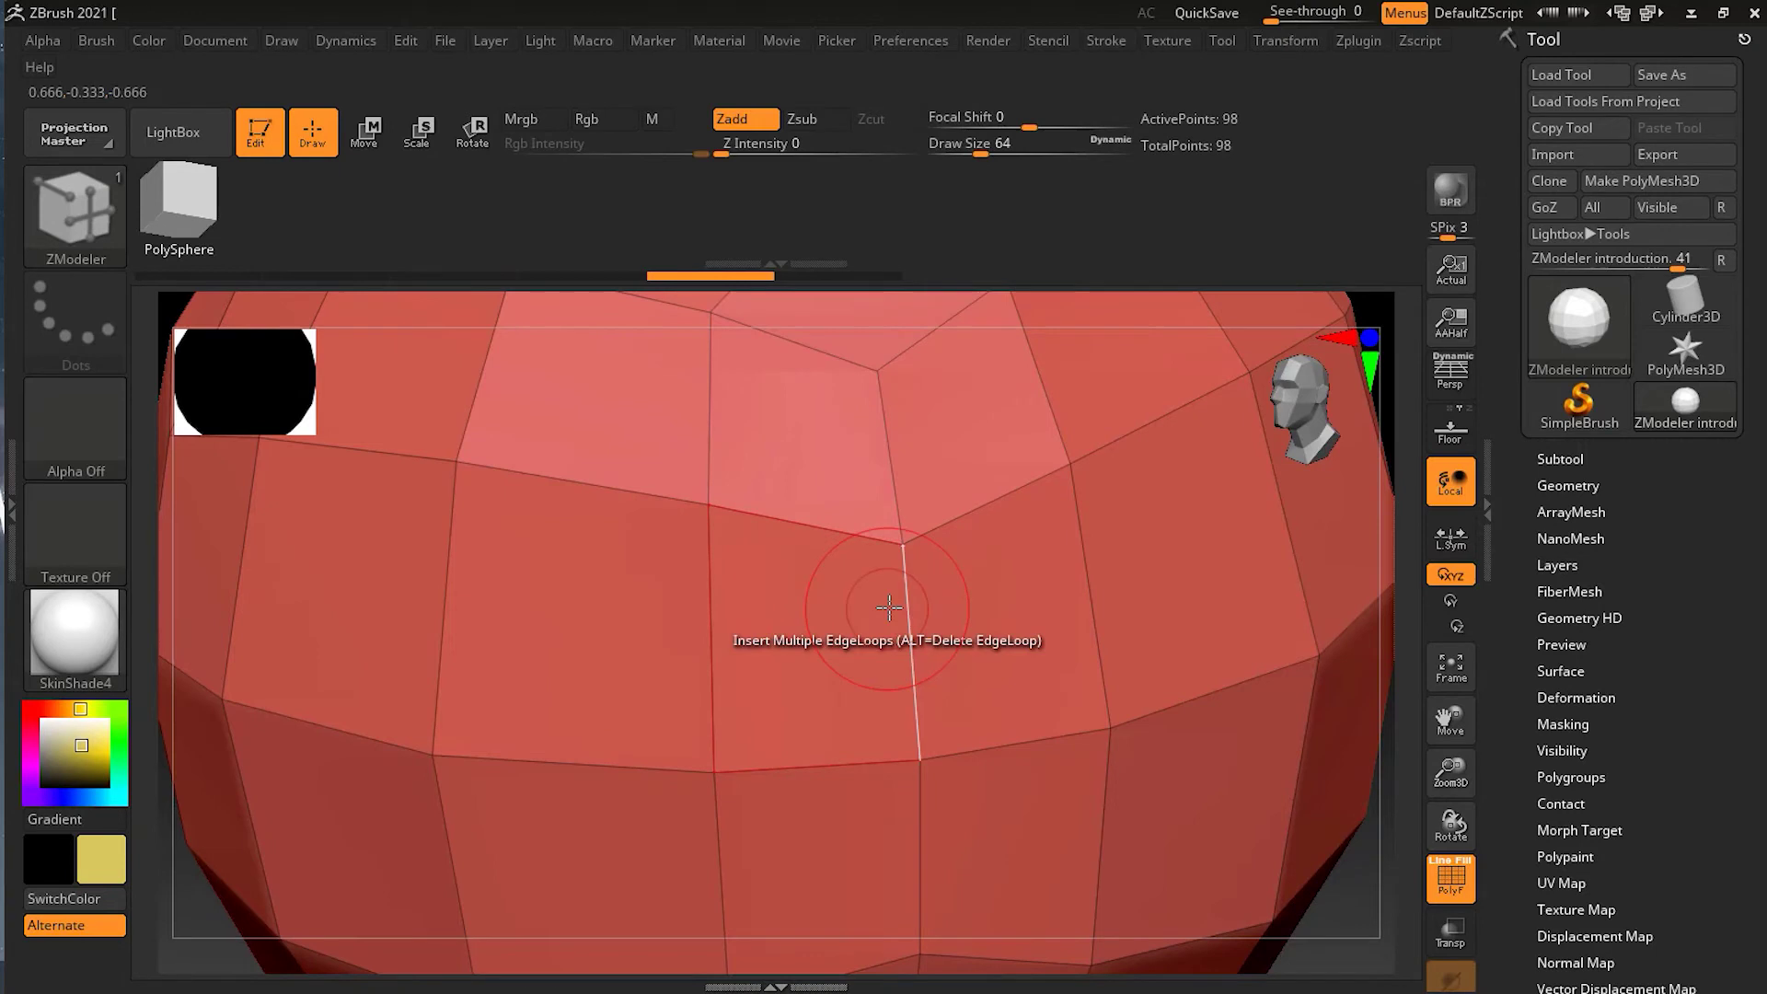
click(710, 592)
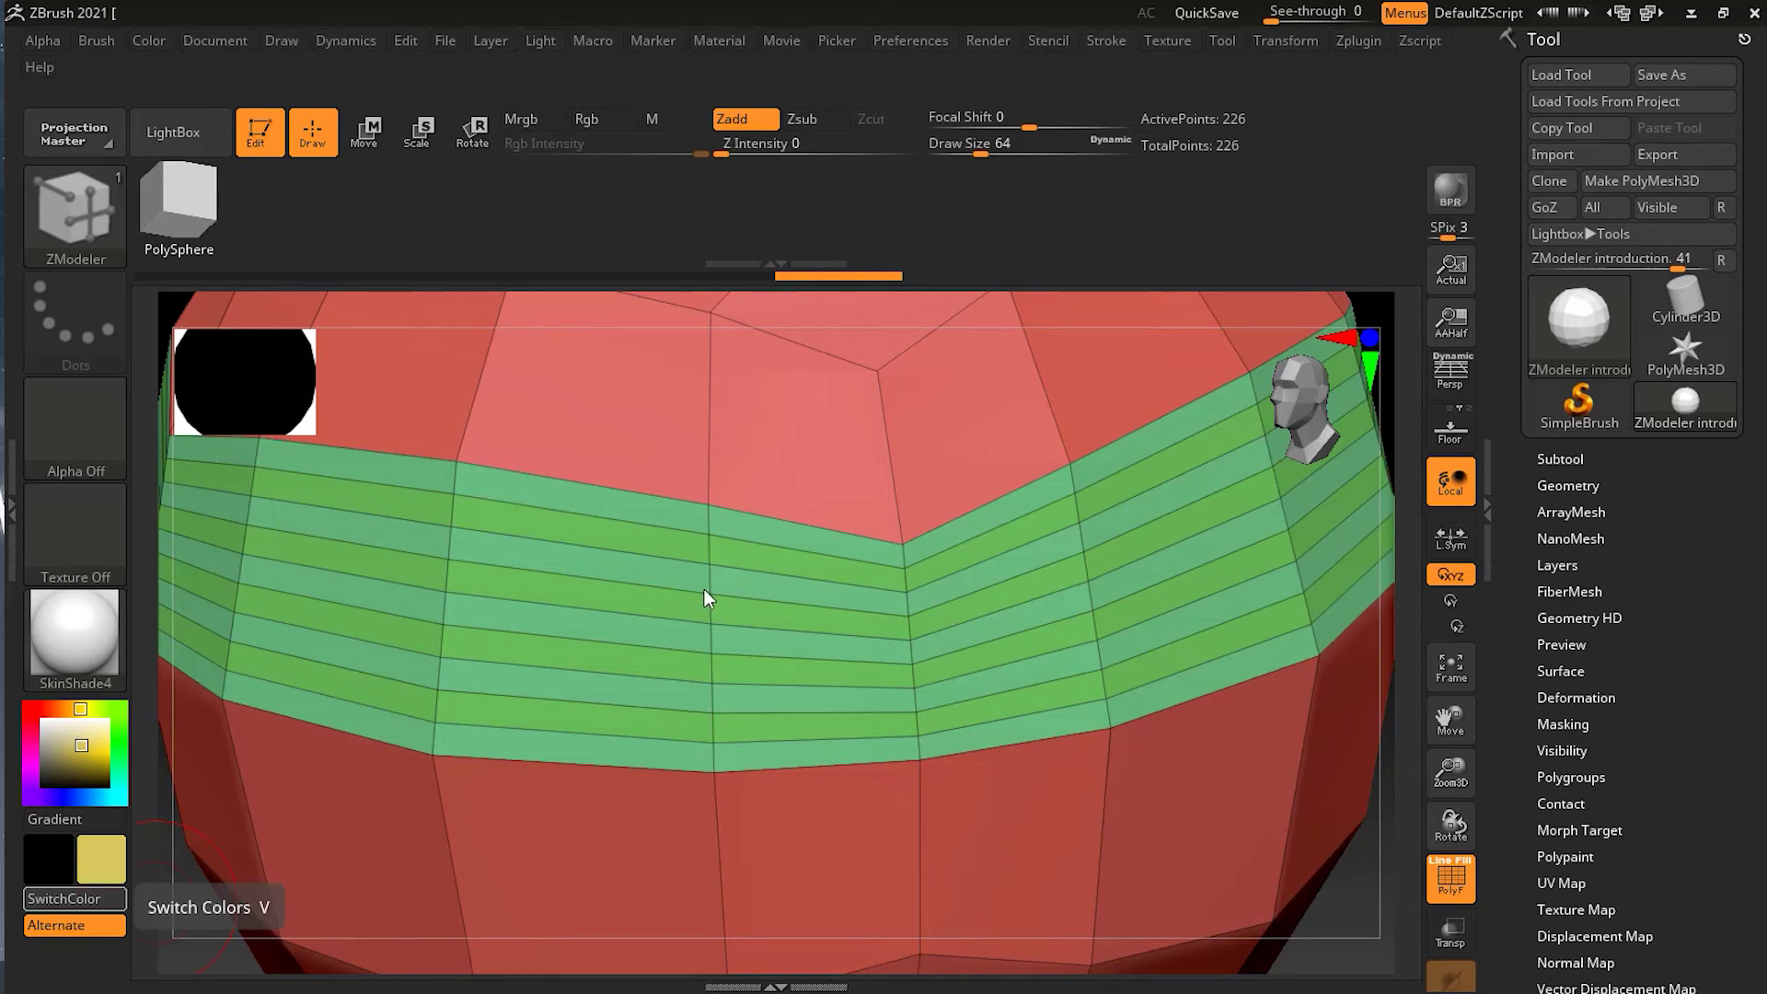
Step: Bring up the ZModeler point actions, showing Move By Brush Radius and FreeMove
key(space)
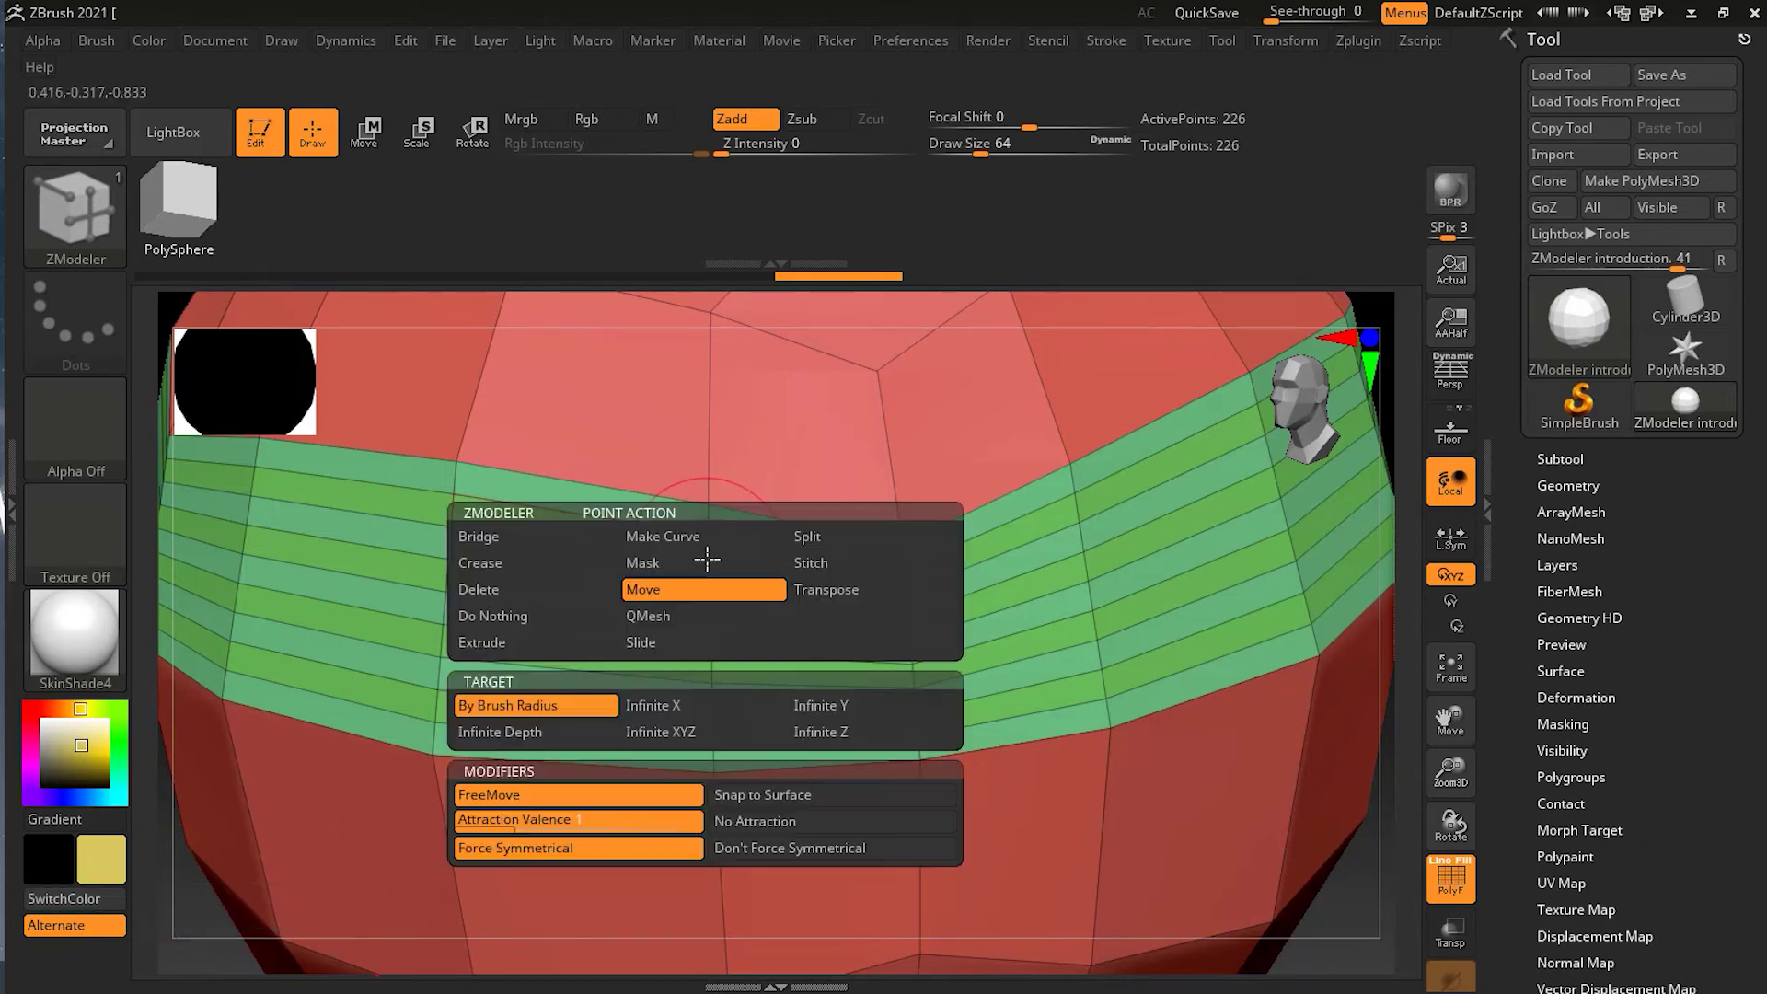
Step: Close the point actions and confirm the edge Insert action still targets Multiple EdgeLoops
click(600, 707)
key(space)
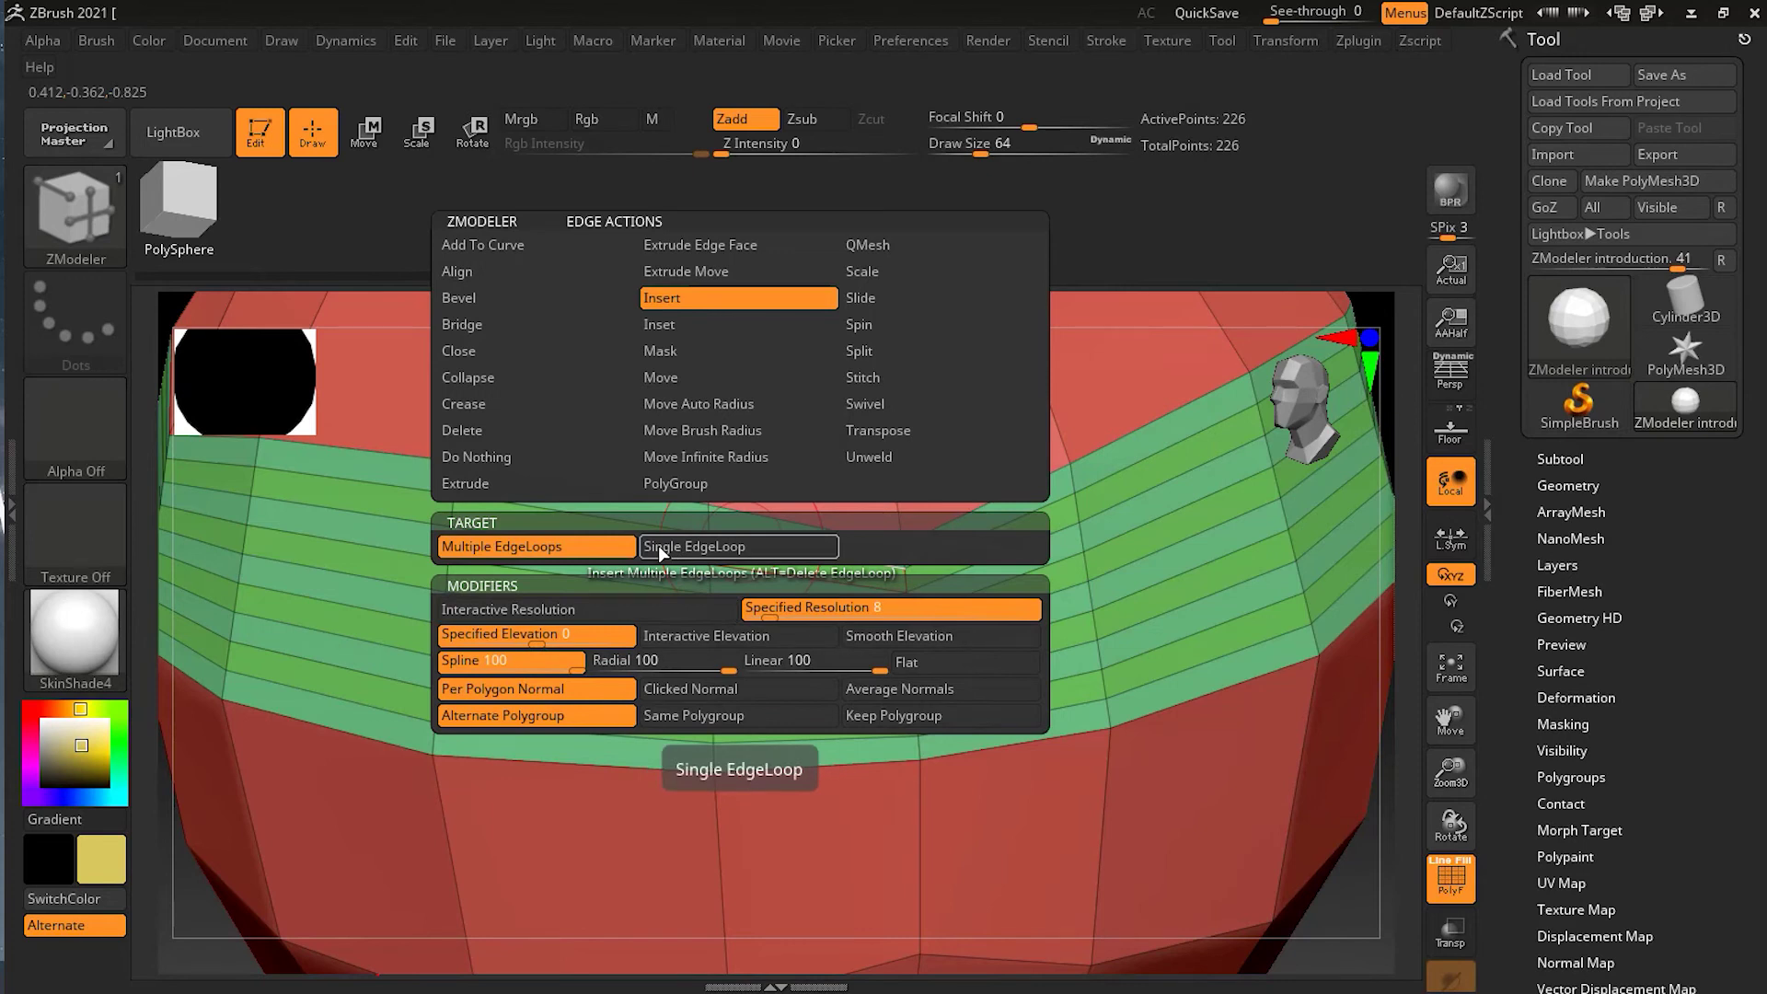
key(space)
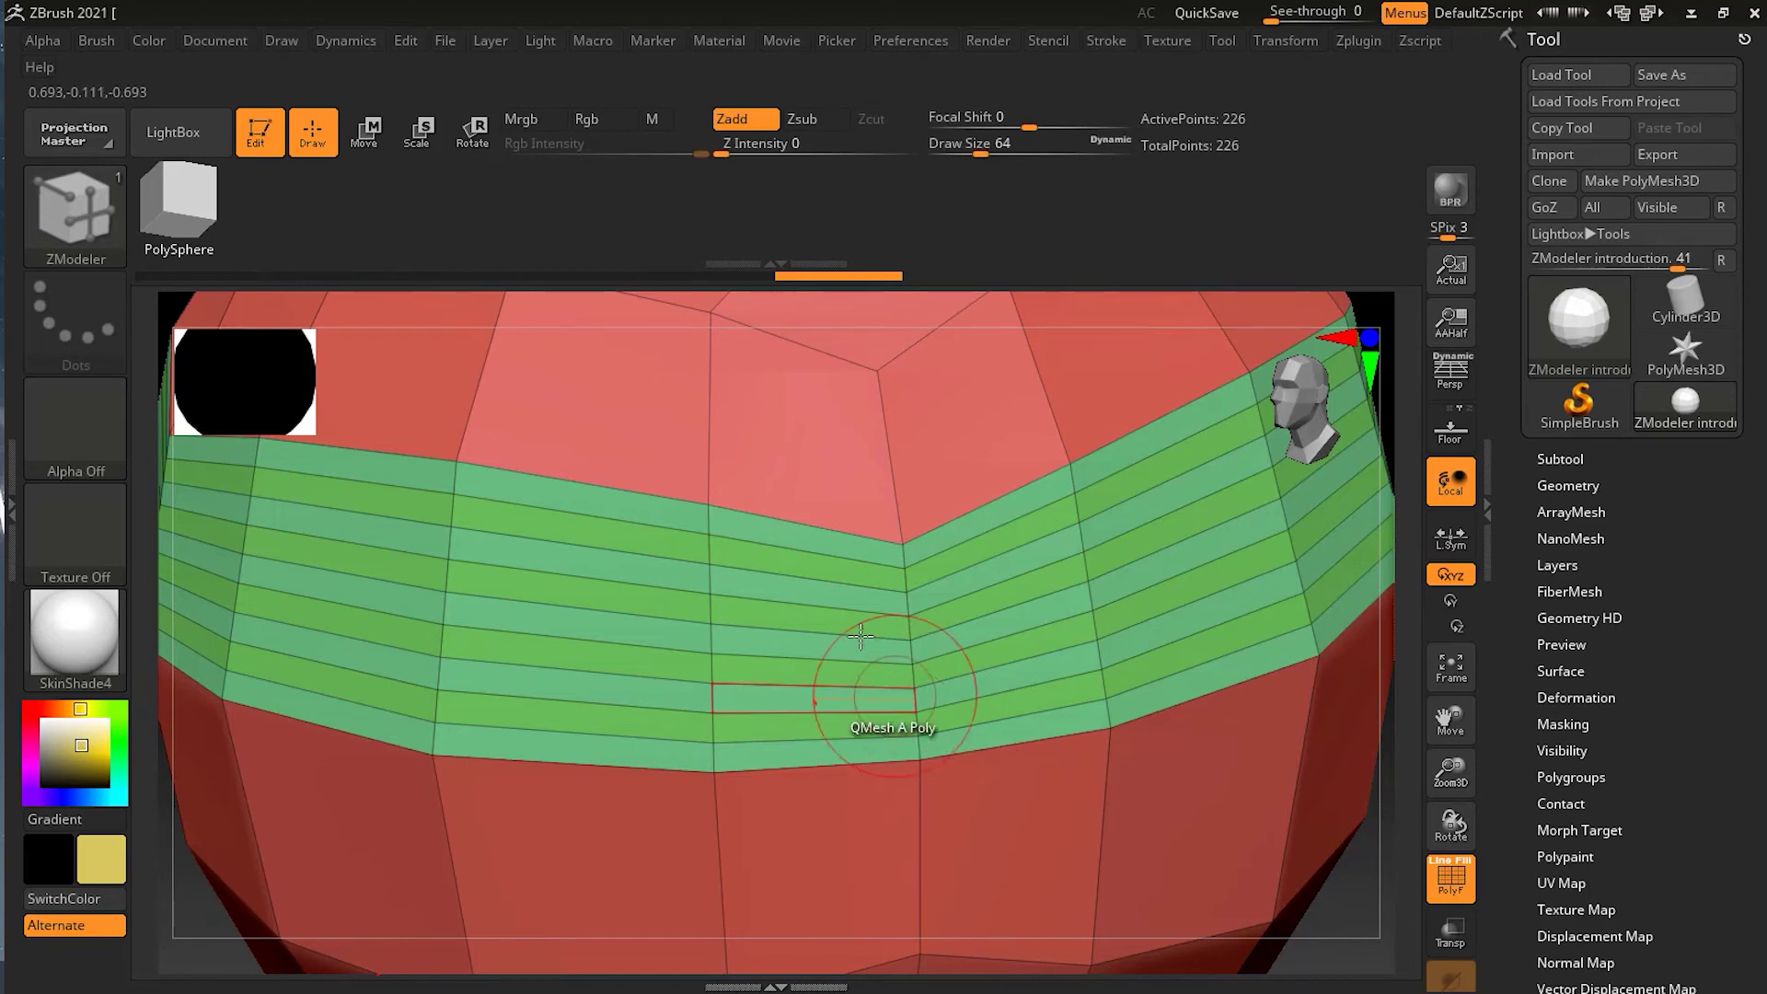
Step: Alt-click the green band's extra edge loops to delete them, returning the sphere to 98 points
alt+click(797, 551)
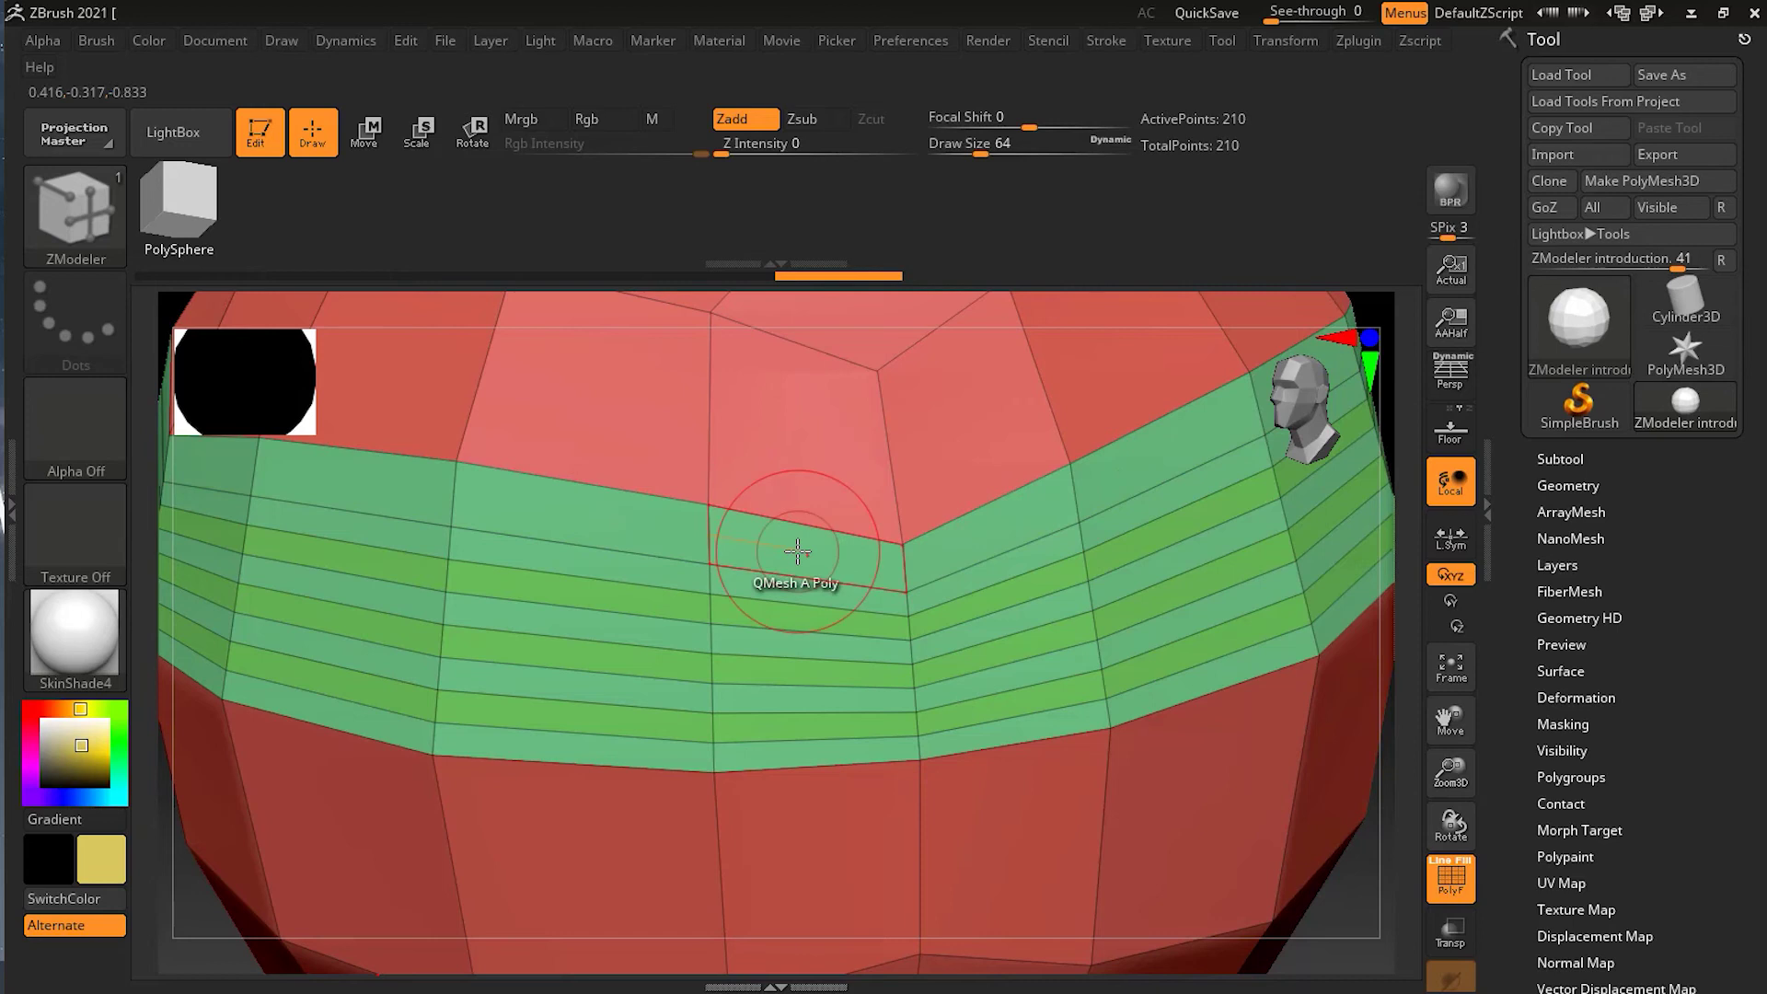
alt+click(779, 603)
alt+click(764, 615)
alt+click(778, 635)
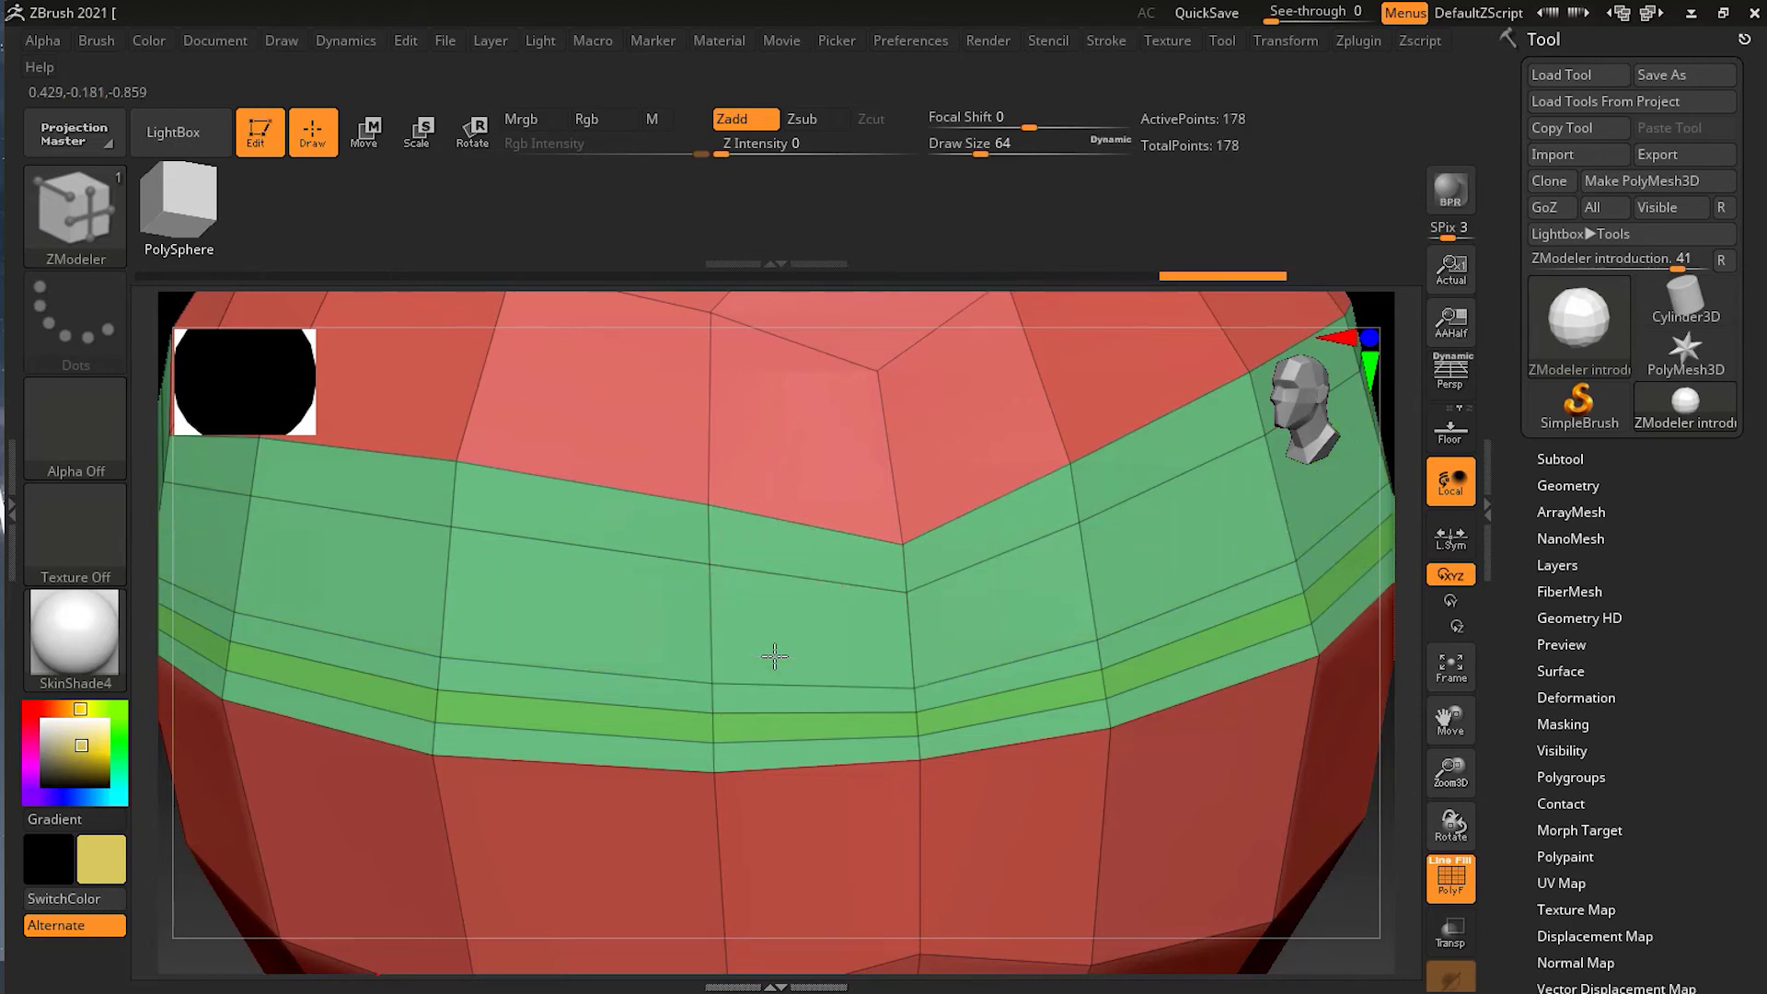
alt+click(784, 578)
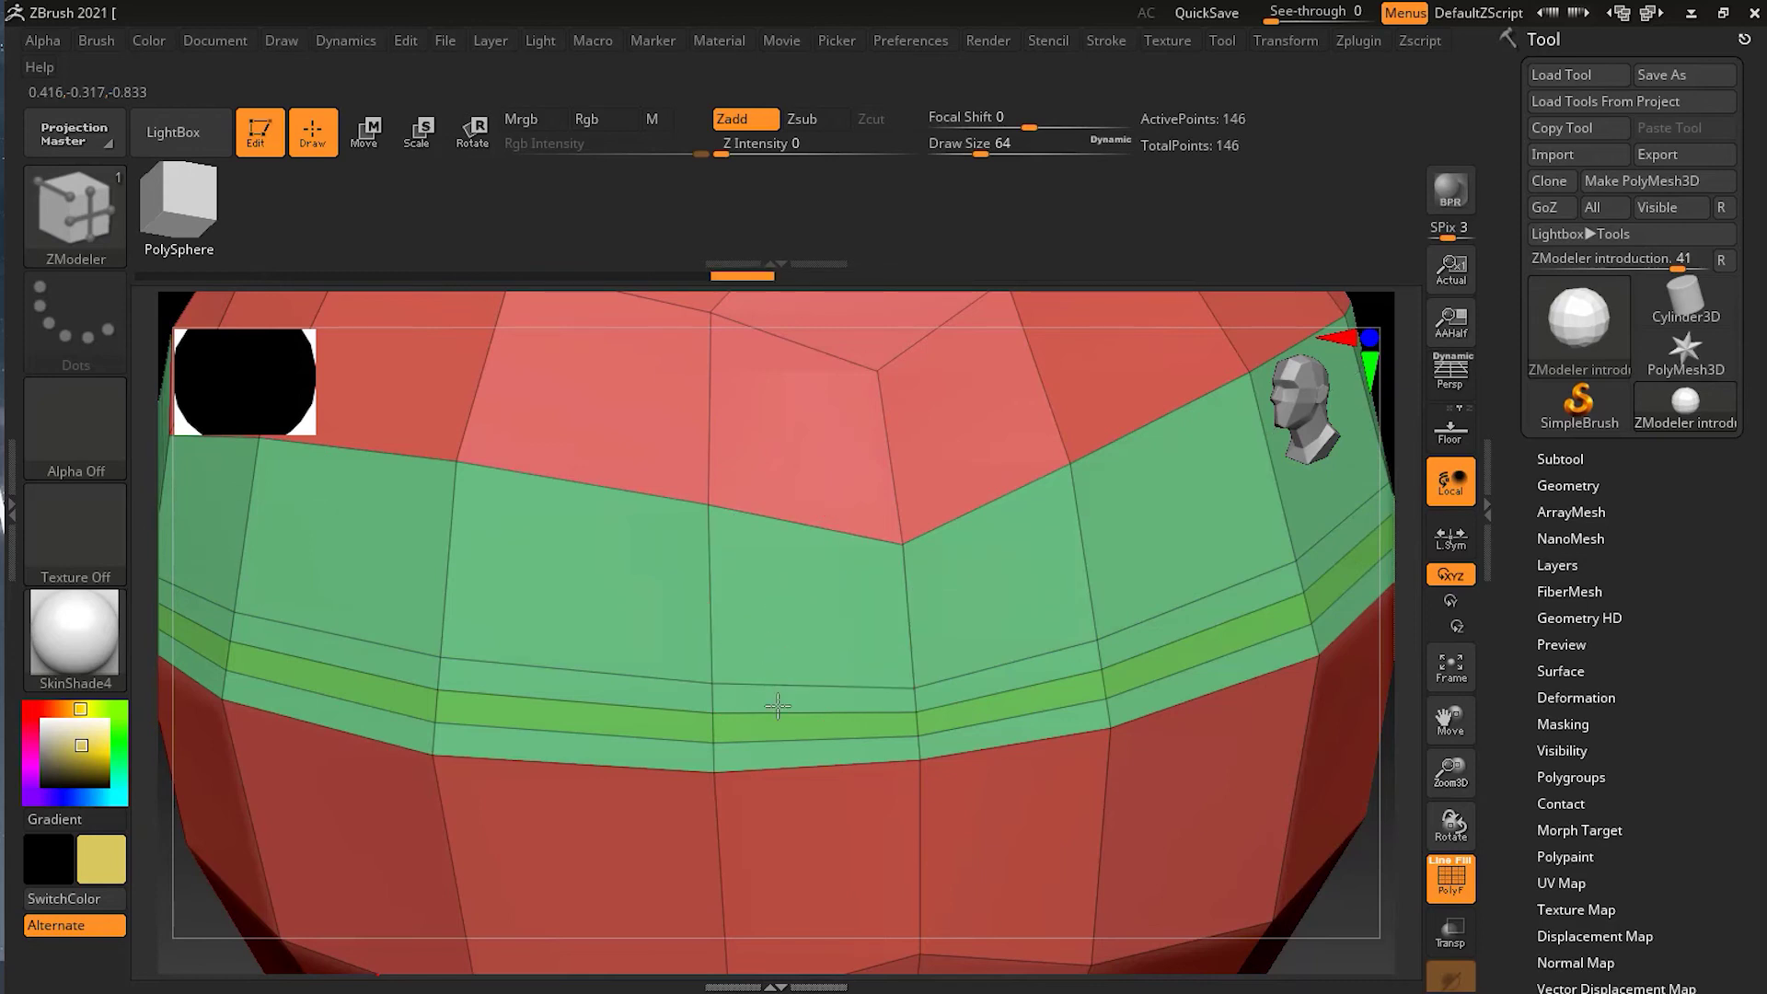
alt+click(777, 739)
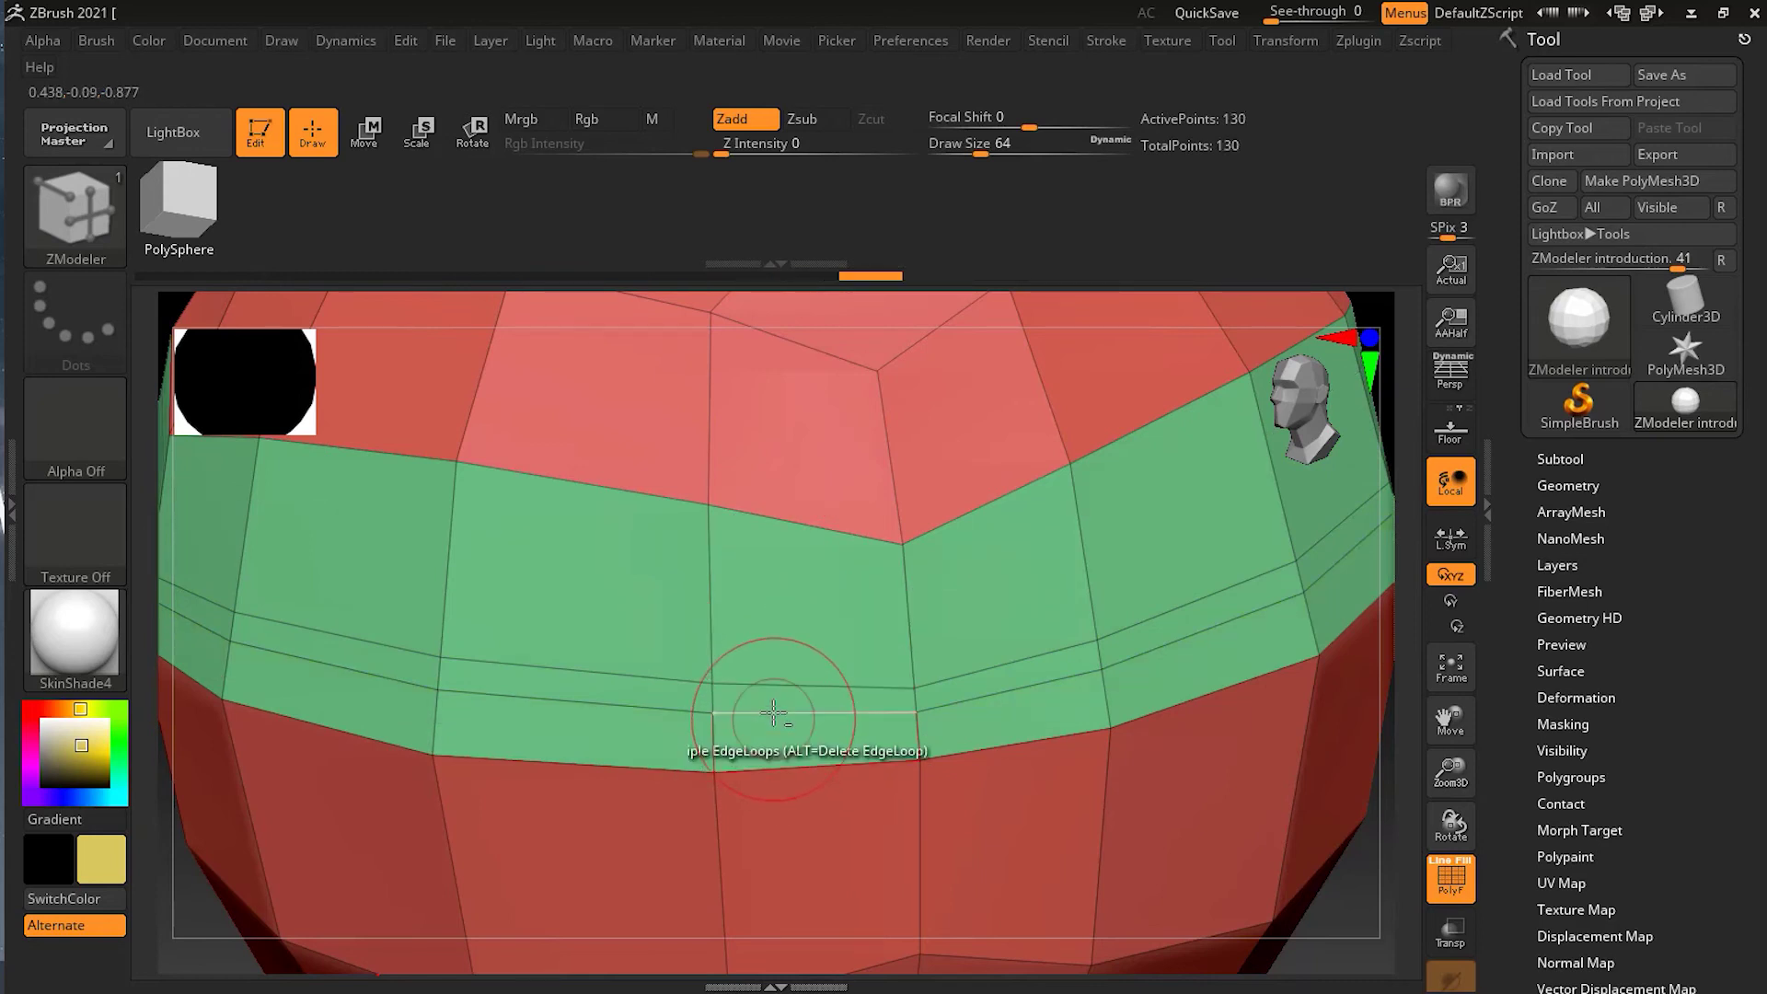
alt+click(753, 683)
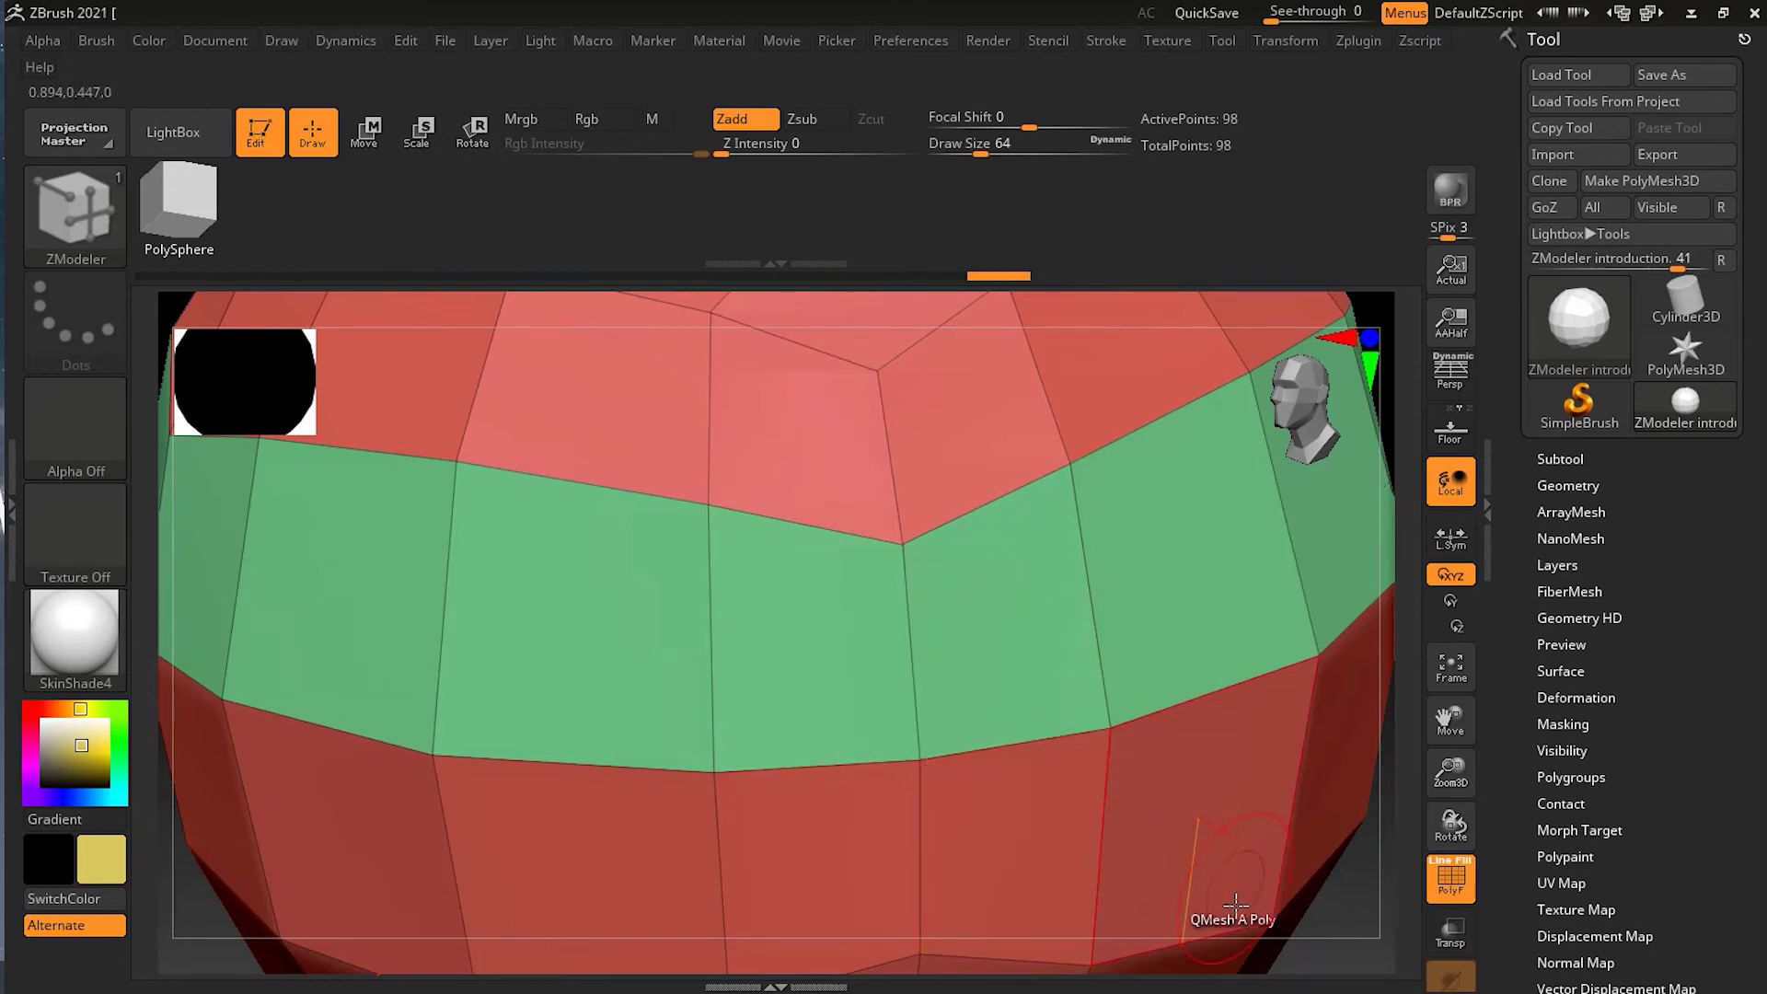
Step: Delete a vertical edge loop from the sphere with an Alt-click of ZModeler Insert
drag(1343, 893, 1095, 681)
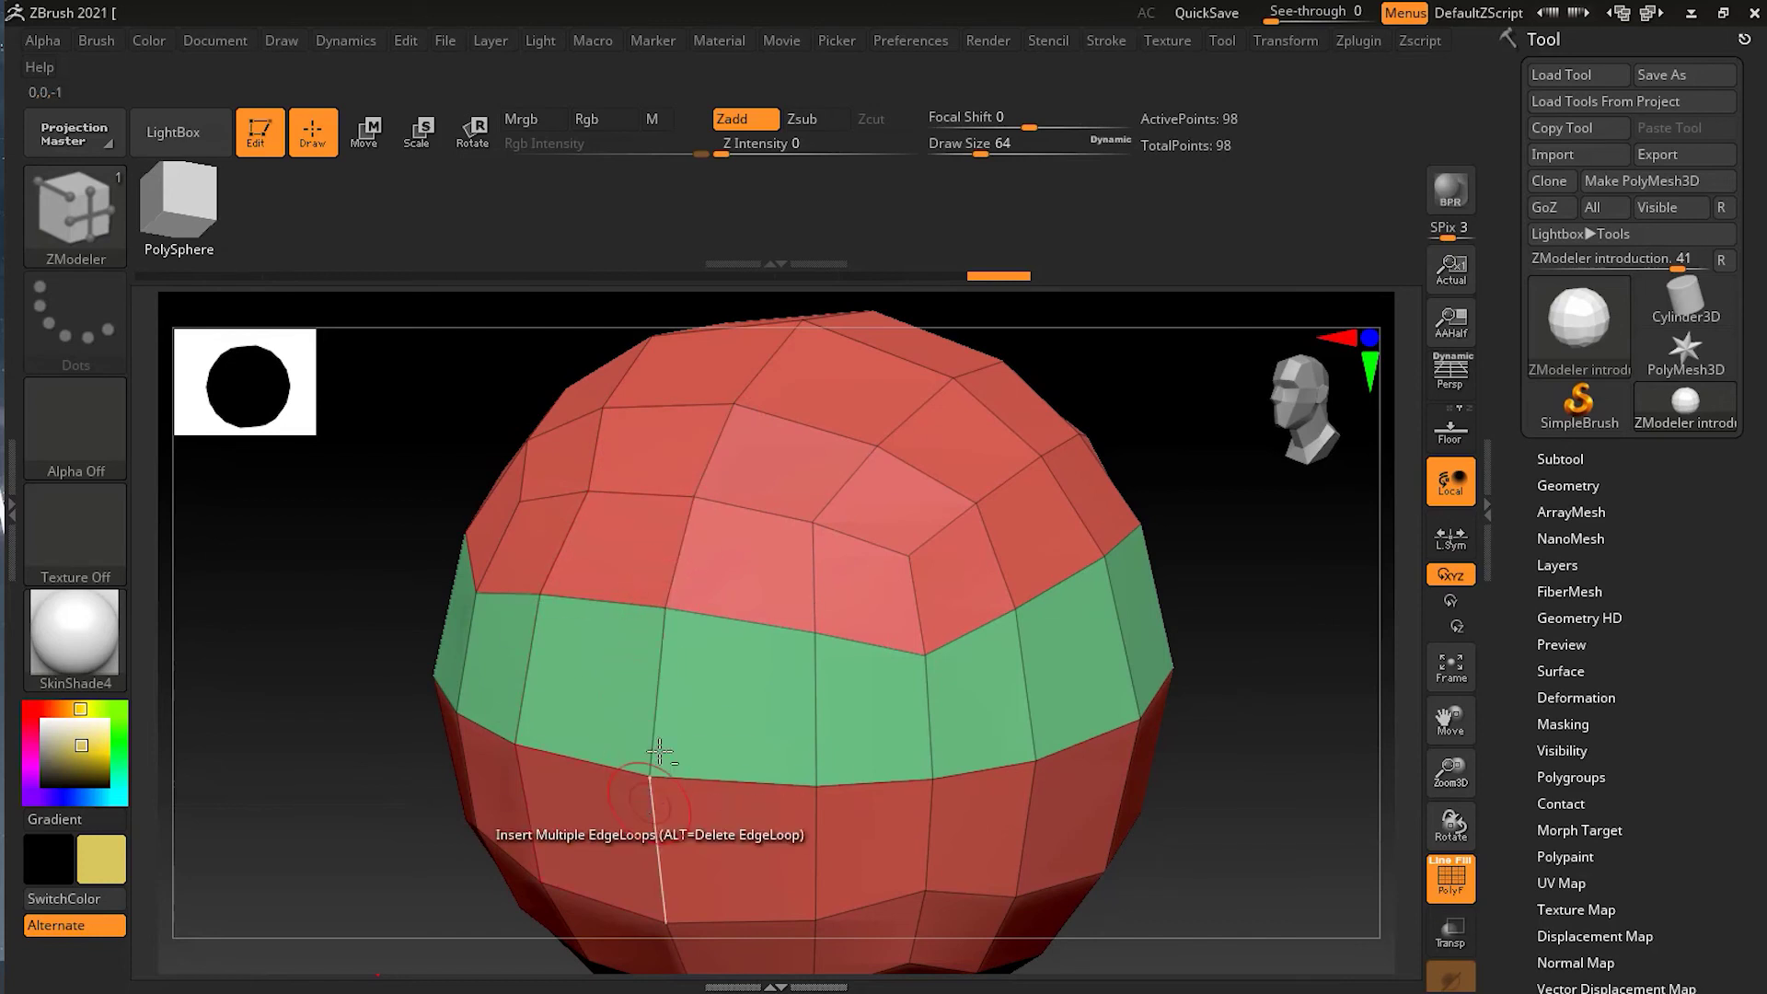
alt+click(679, 567)
drag(1211, 797, 947, 572)
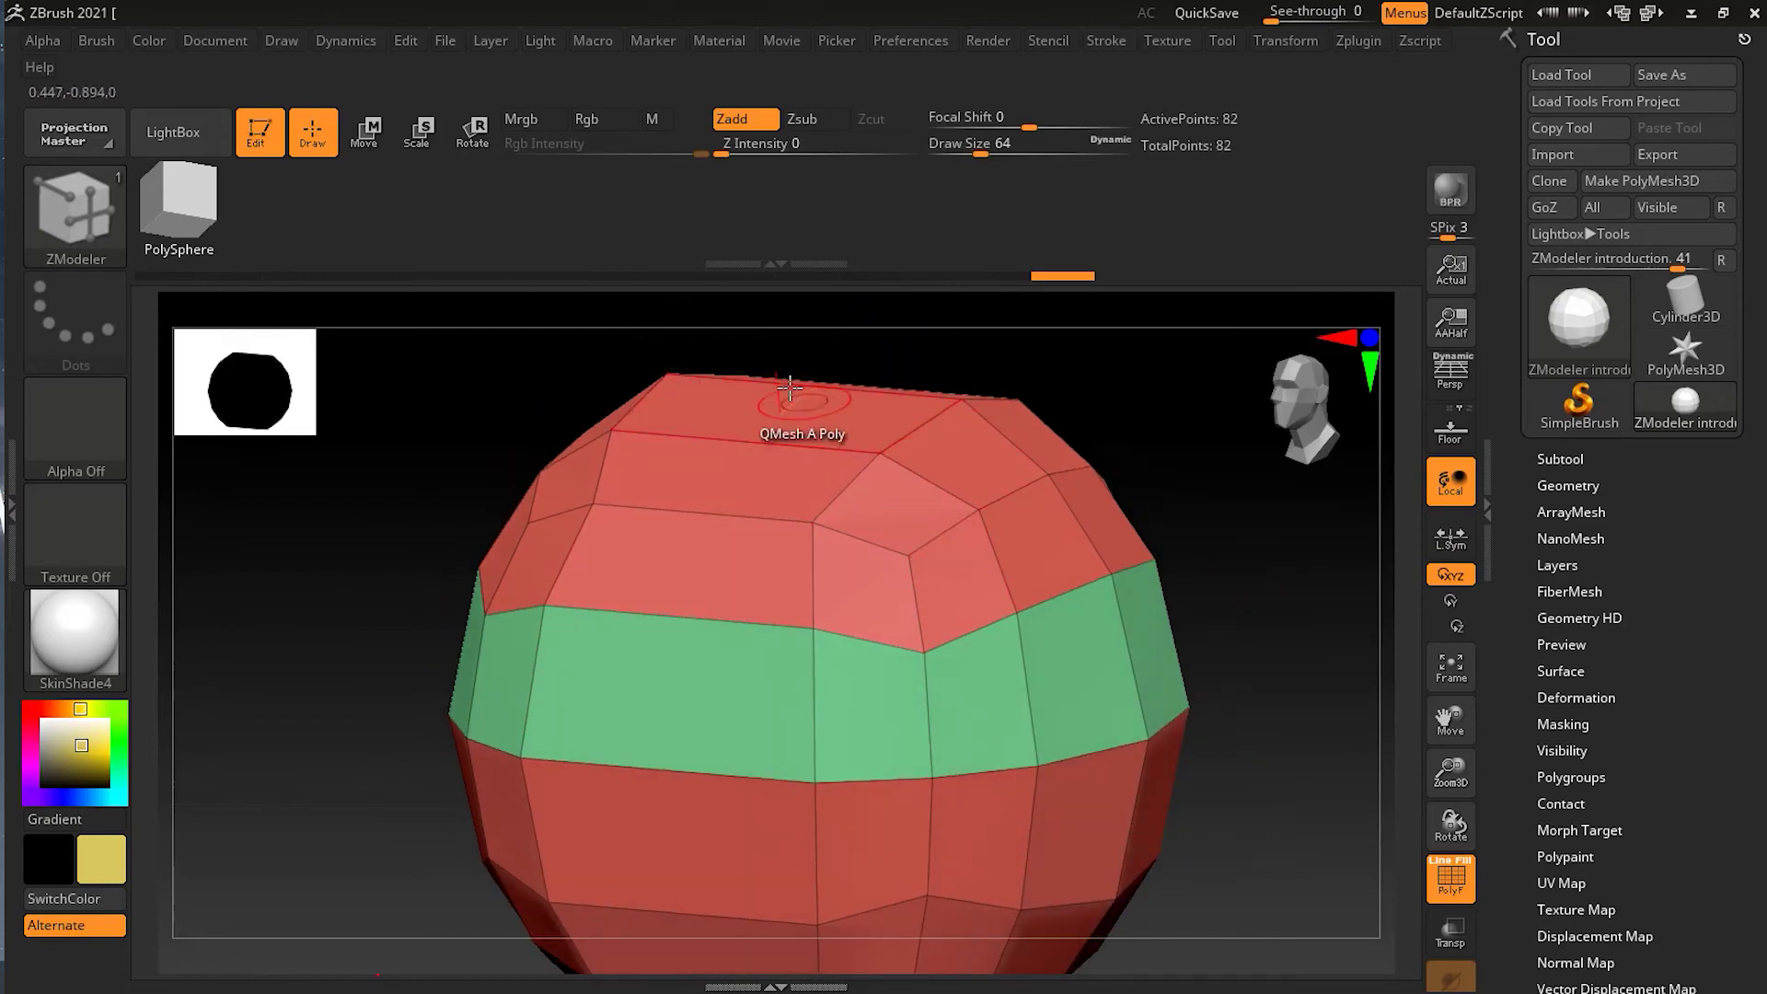
drag(1275, 749, 1302, 749)
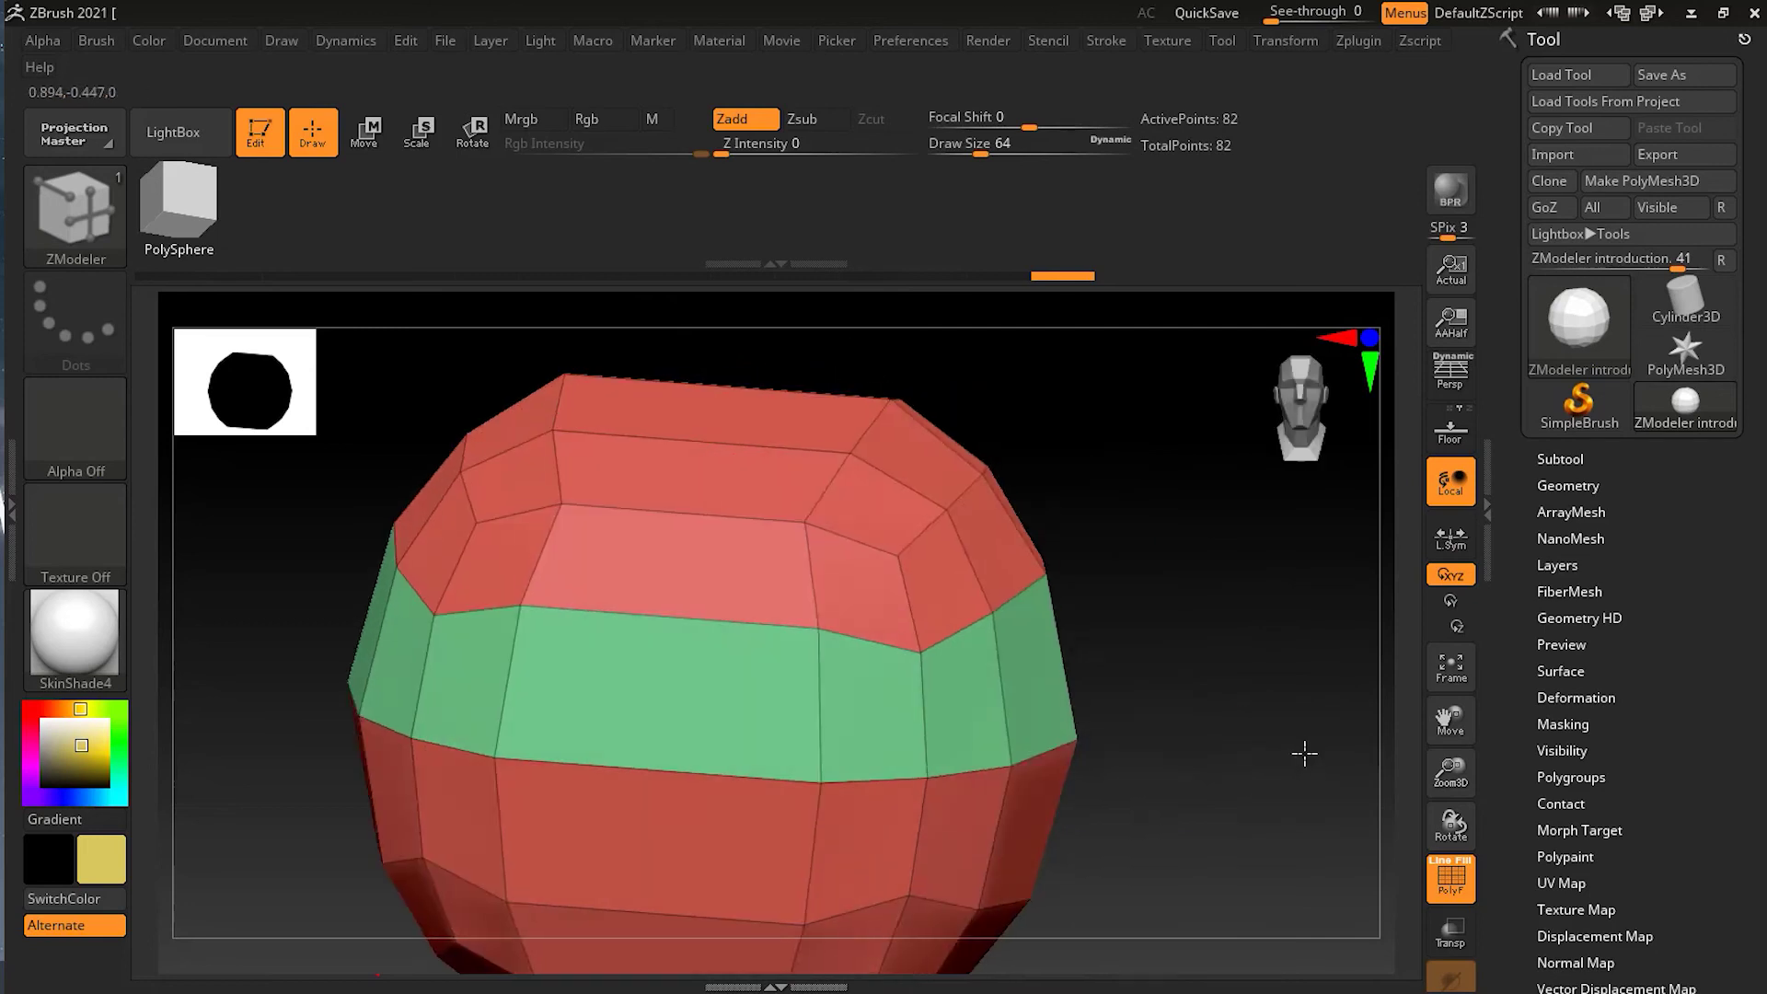
drag(1239, 651, 1135, 663)
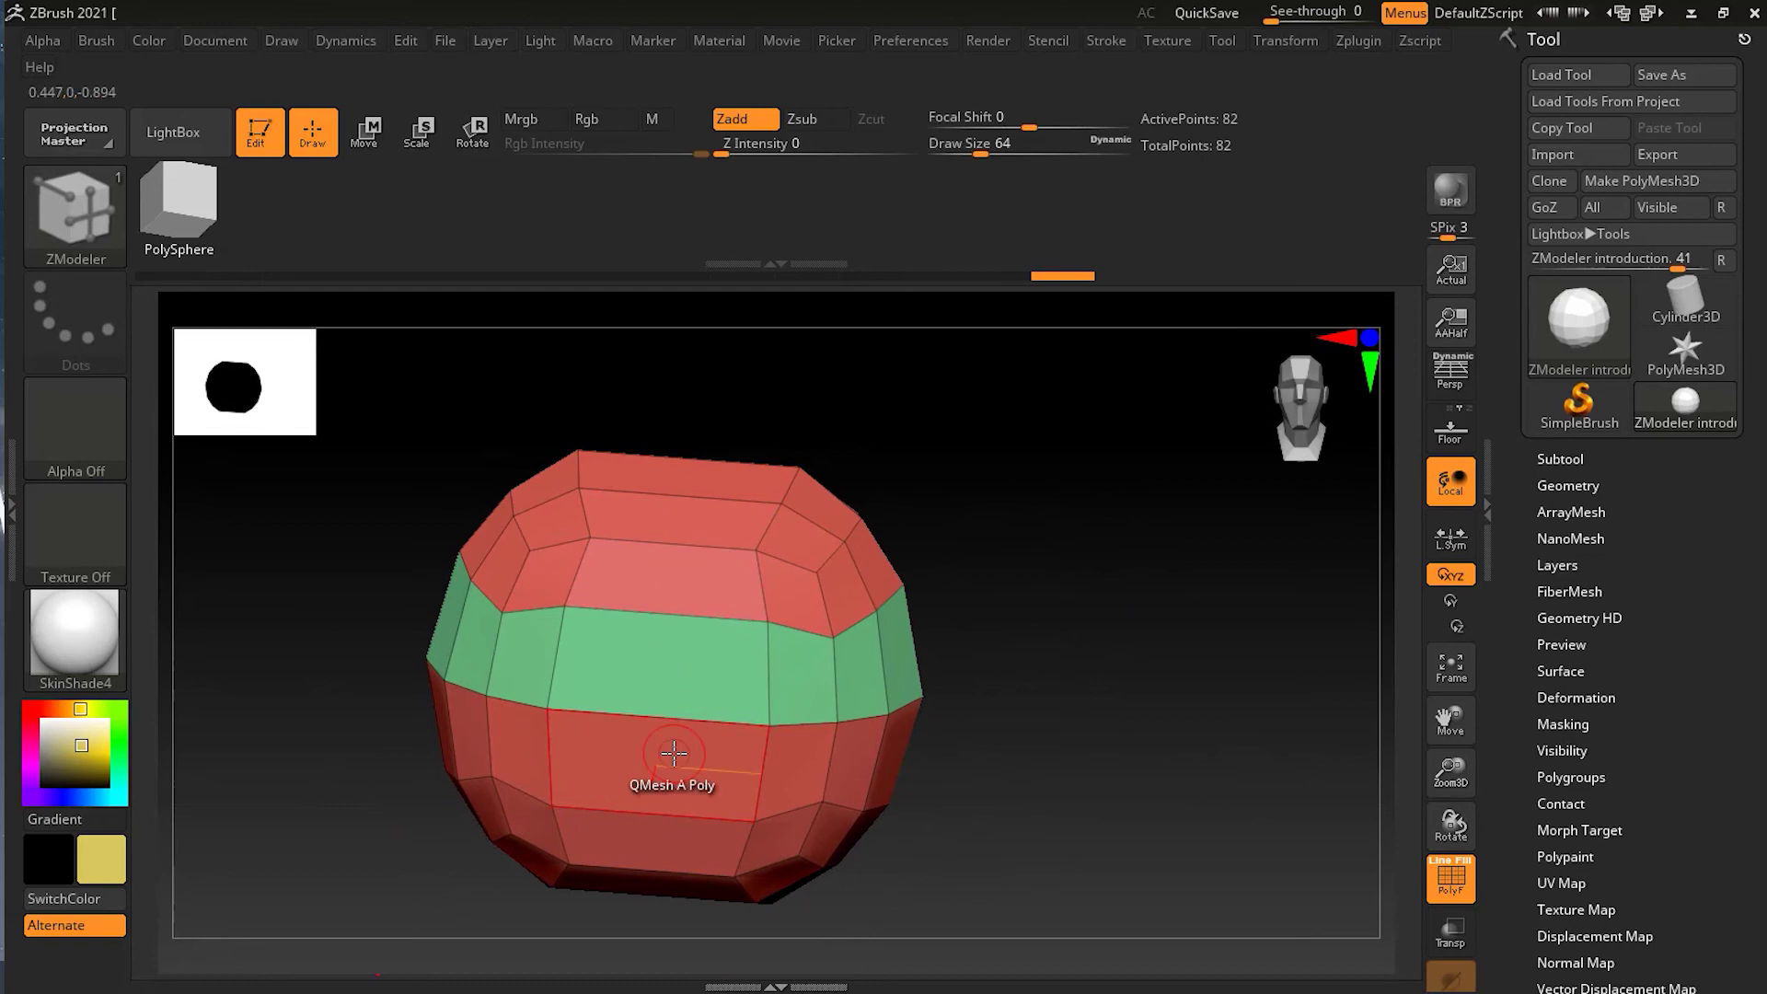
Step: Delete two edge loops near the top, leaving a boxy 50-point block with the green band
alt+click(585, 515)
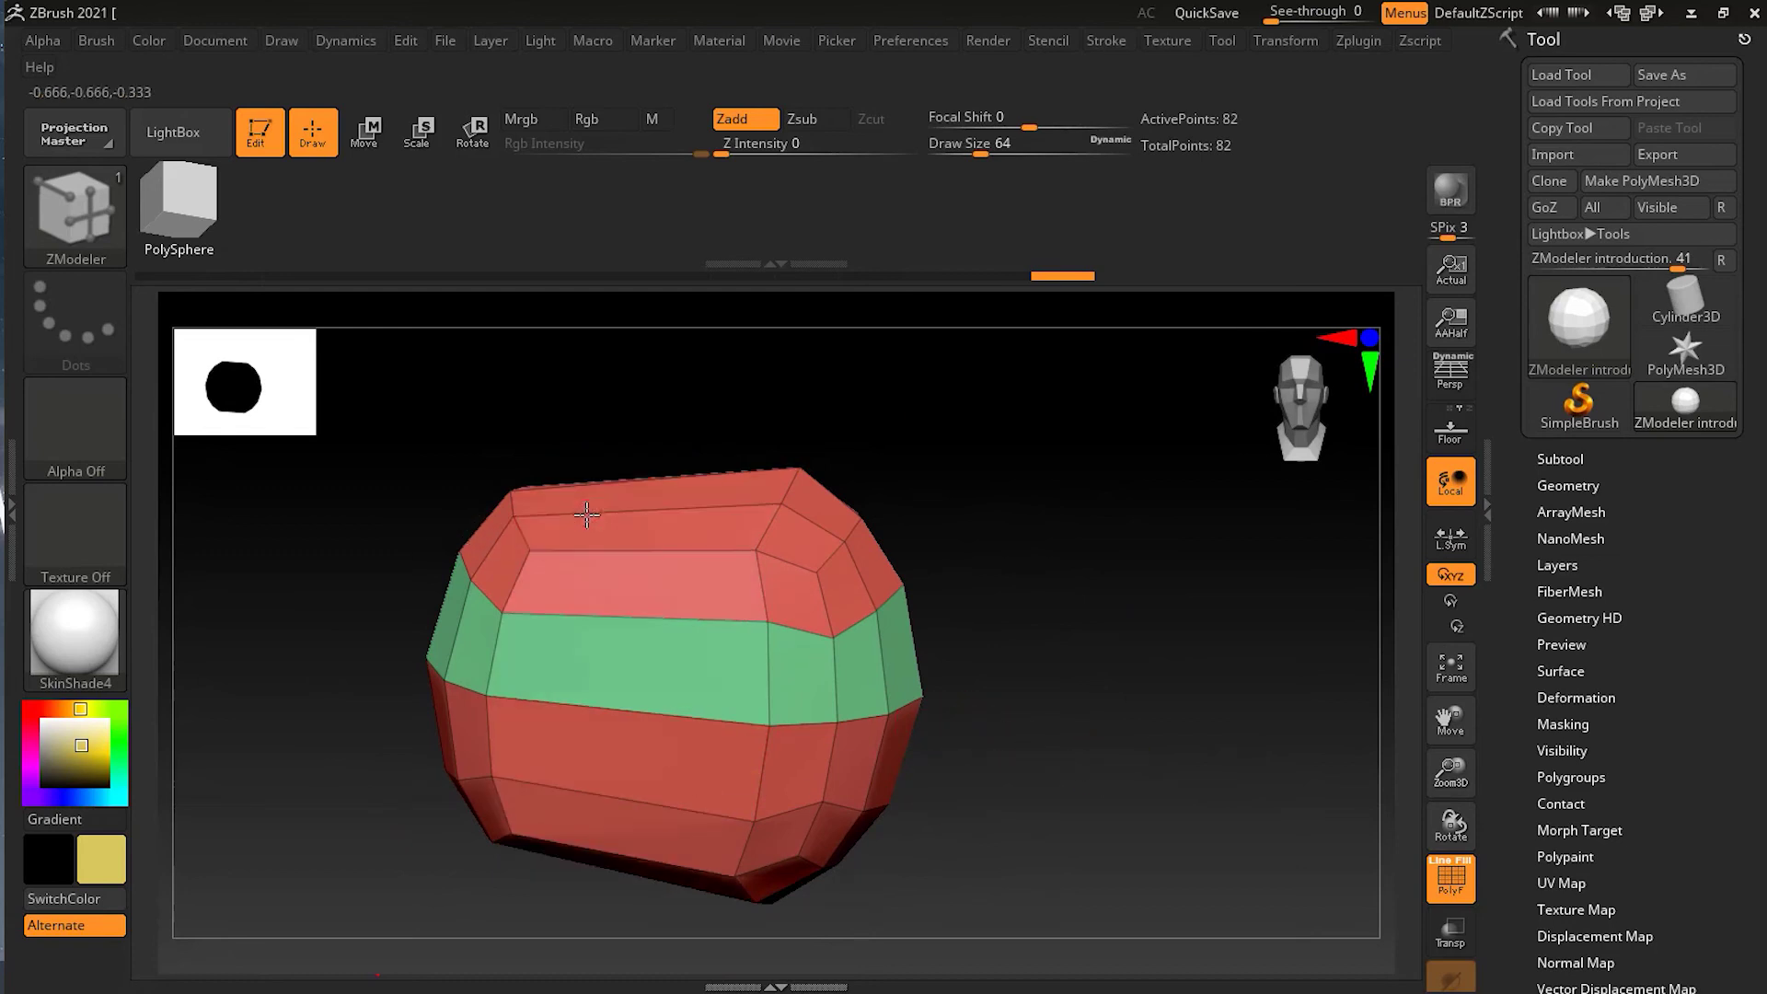
alt+click(762, 570)
drag(976, 598, 1220, 638)
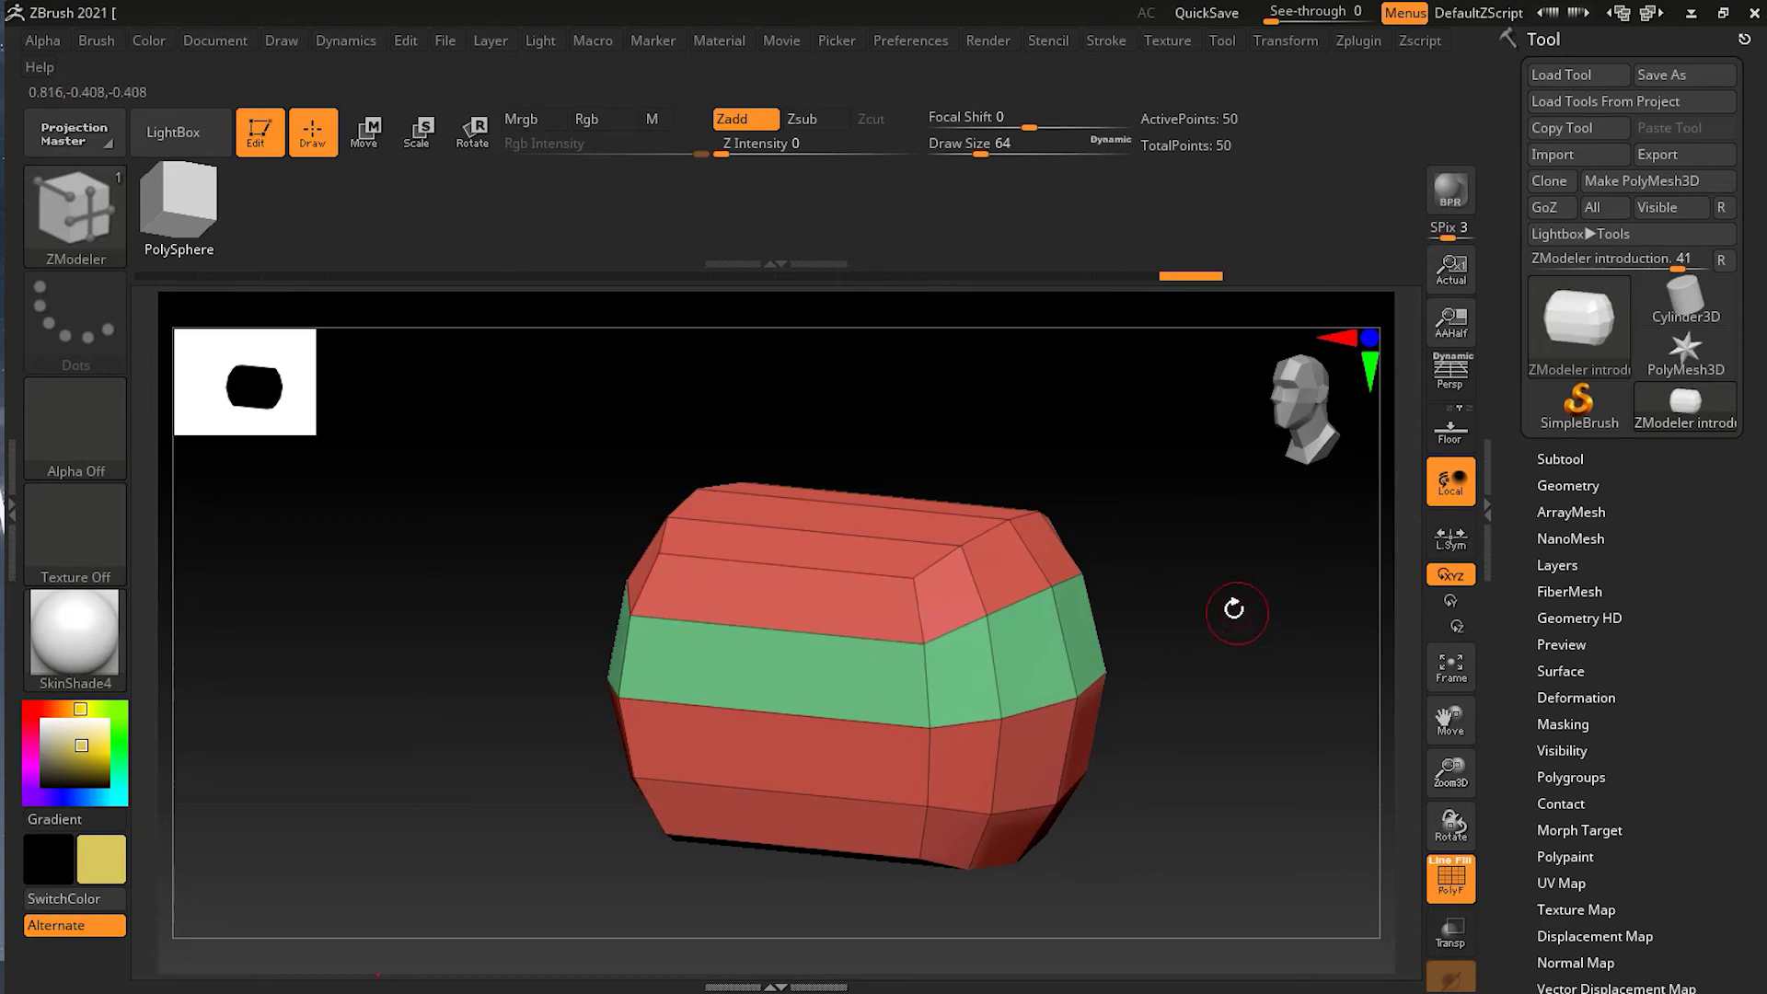
ctrl+right_drag(1234, 611, 1322, 619)
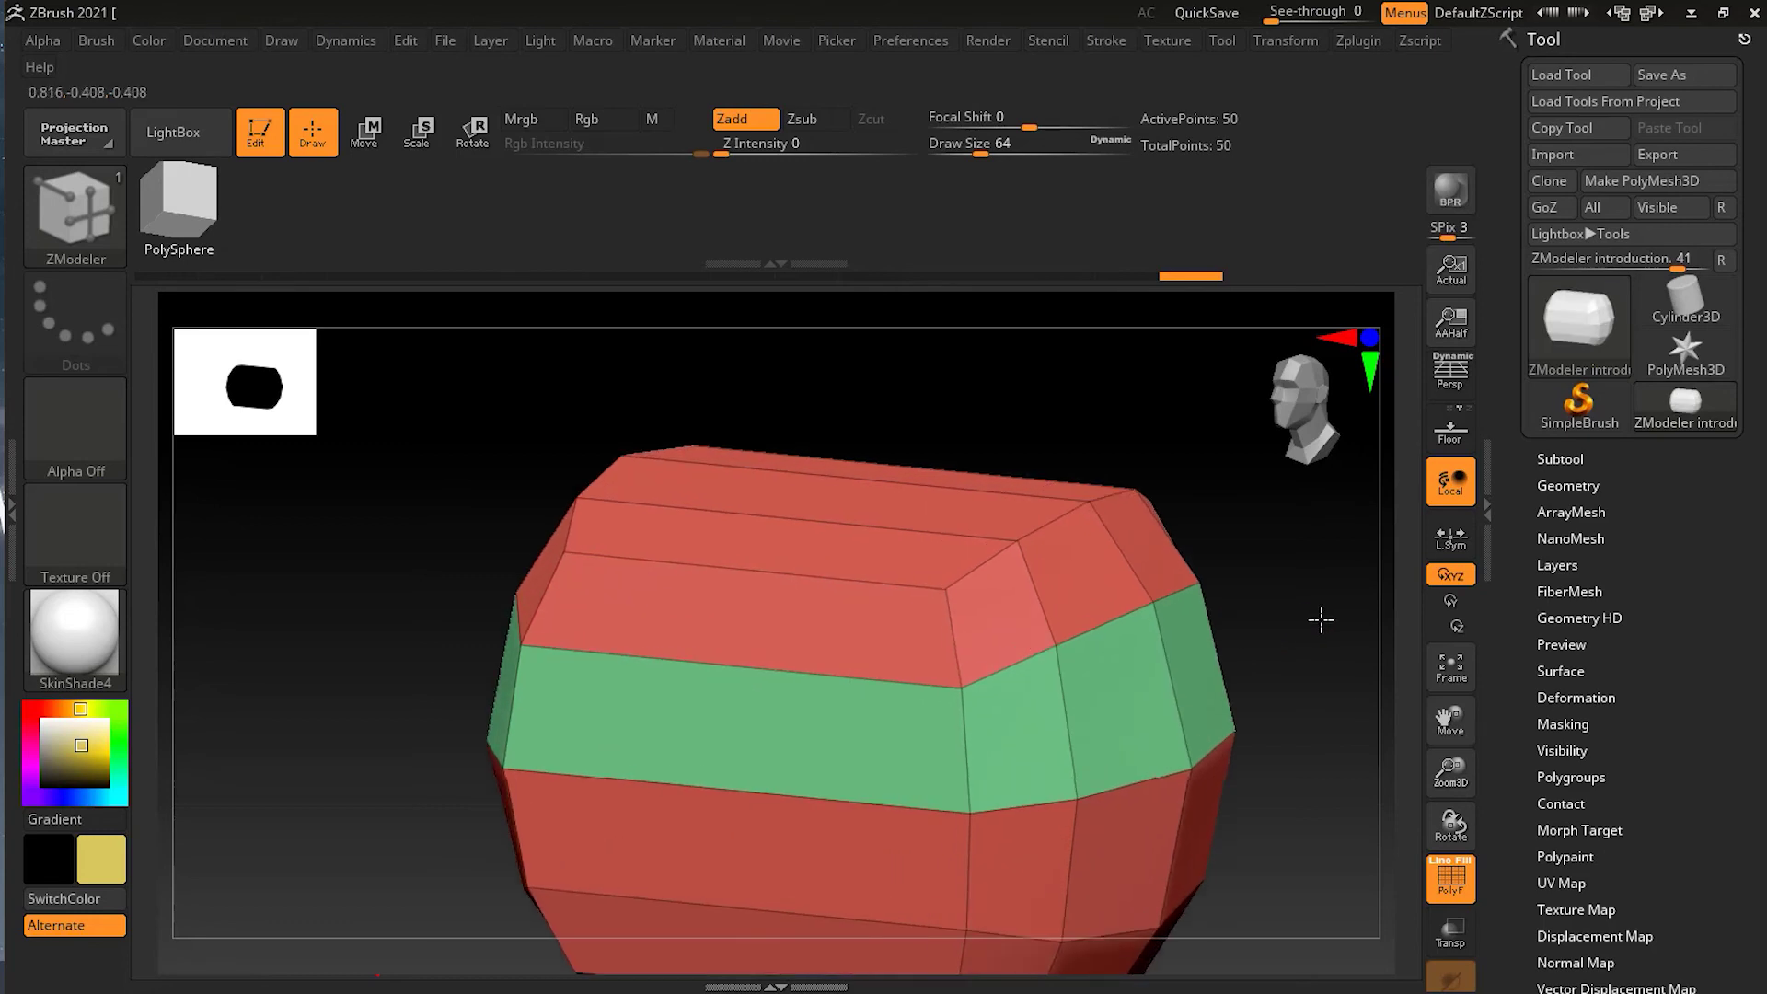
Step: Insert edge loops across the block and set the Insert action's Target to Single EdgeLoop
click(755, 570)
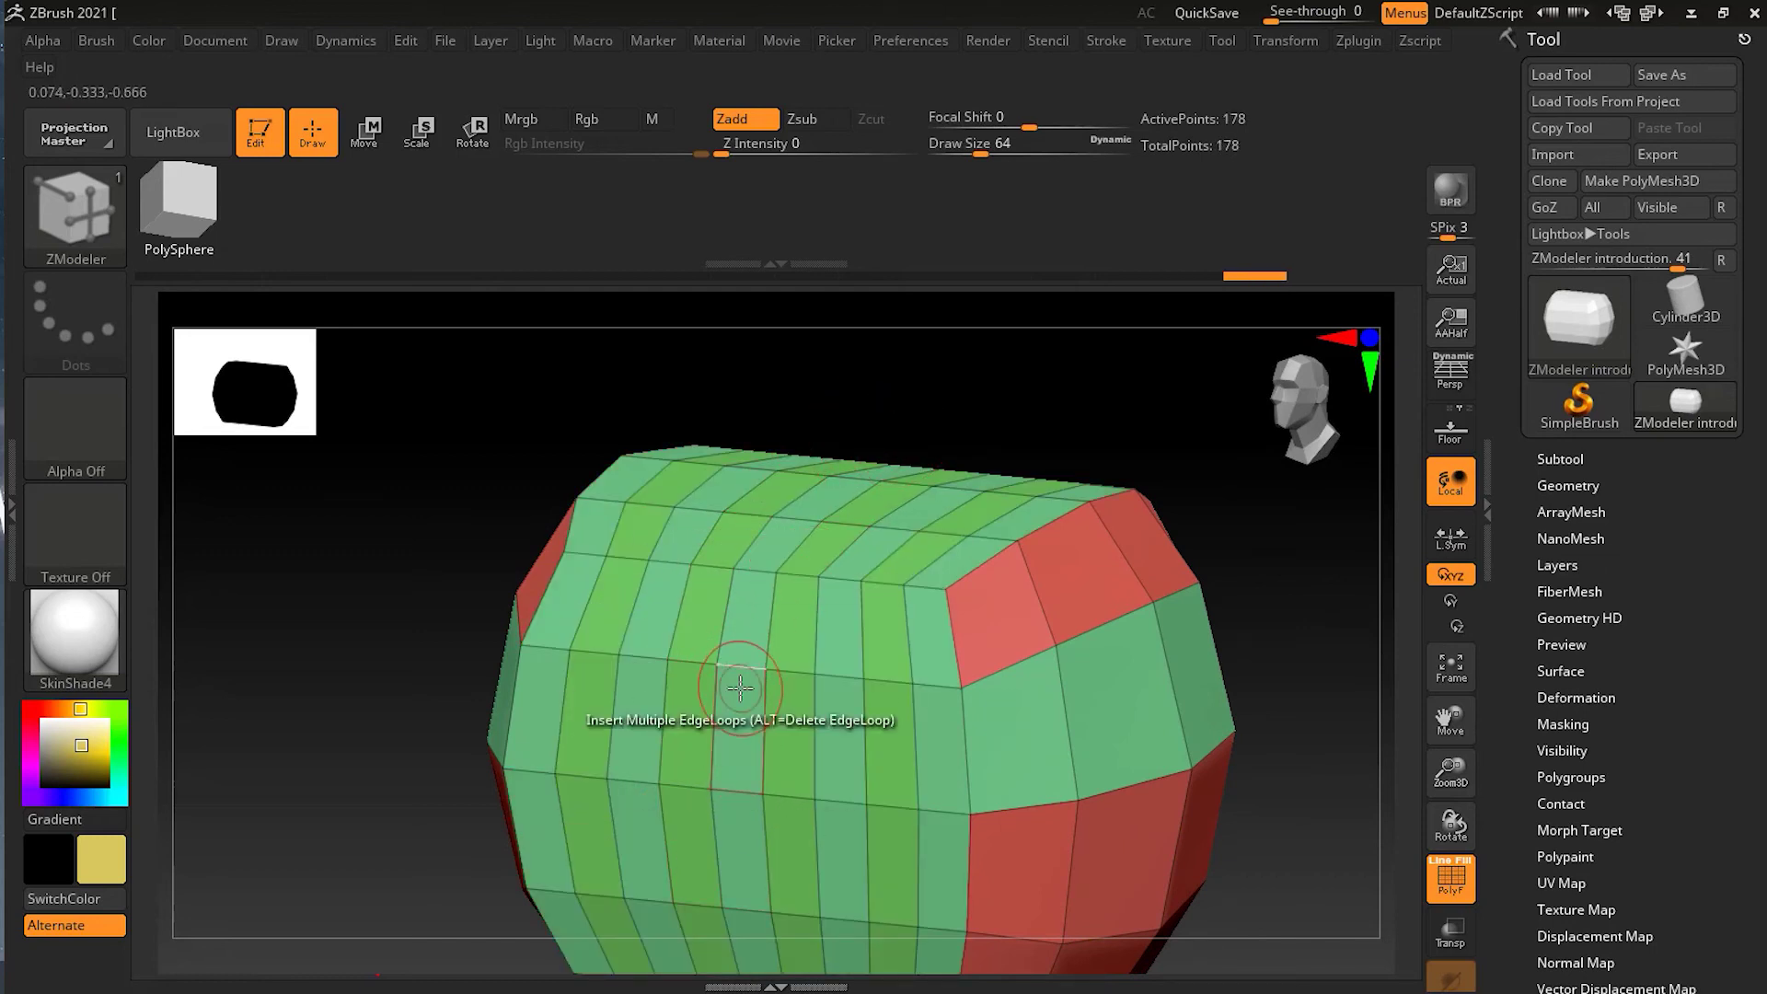
key(space)
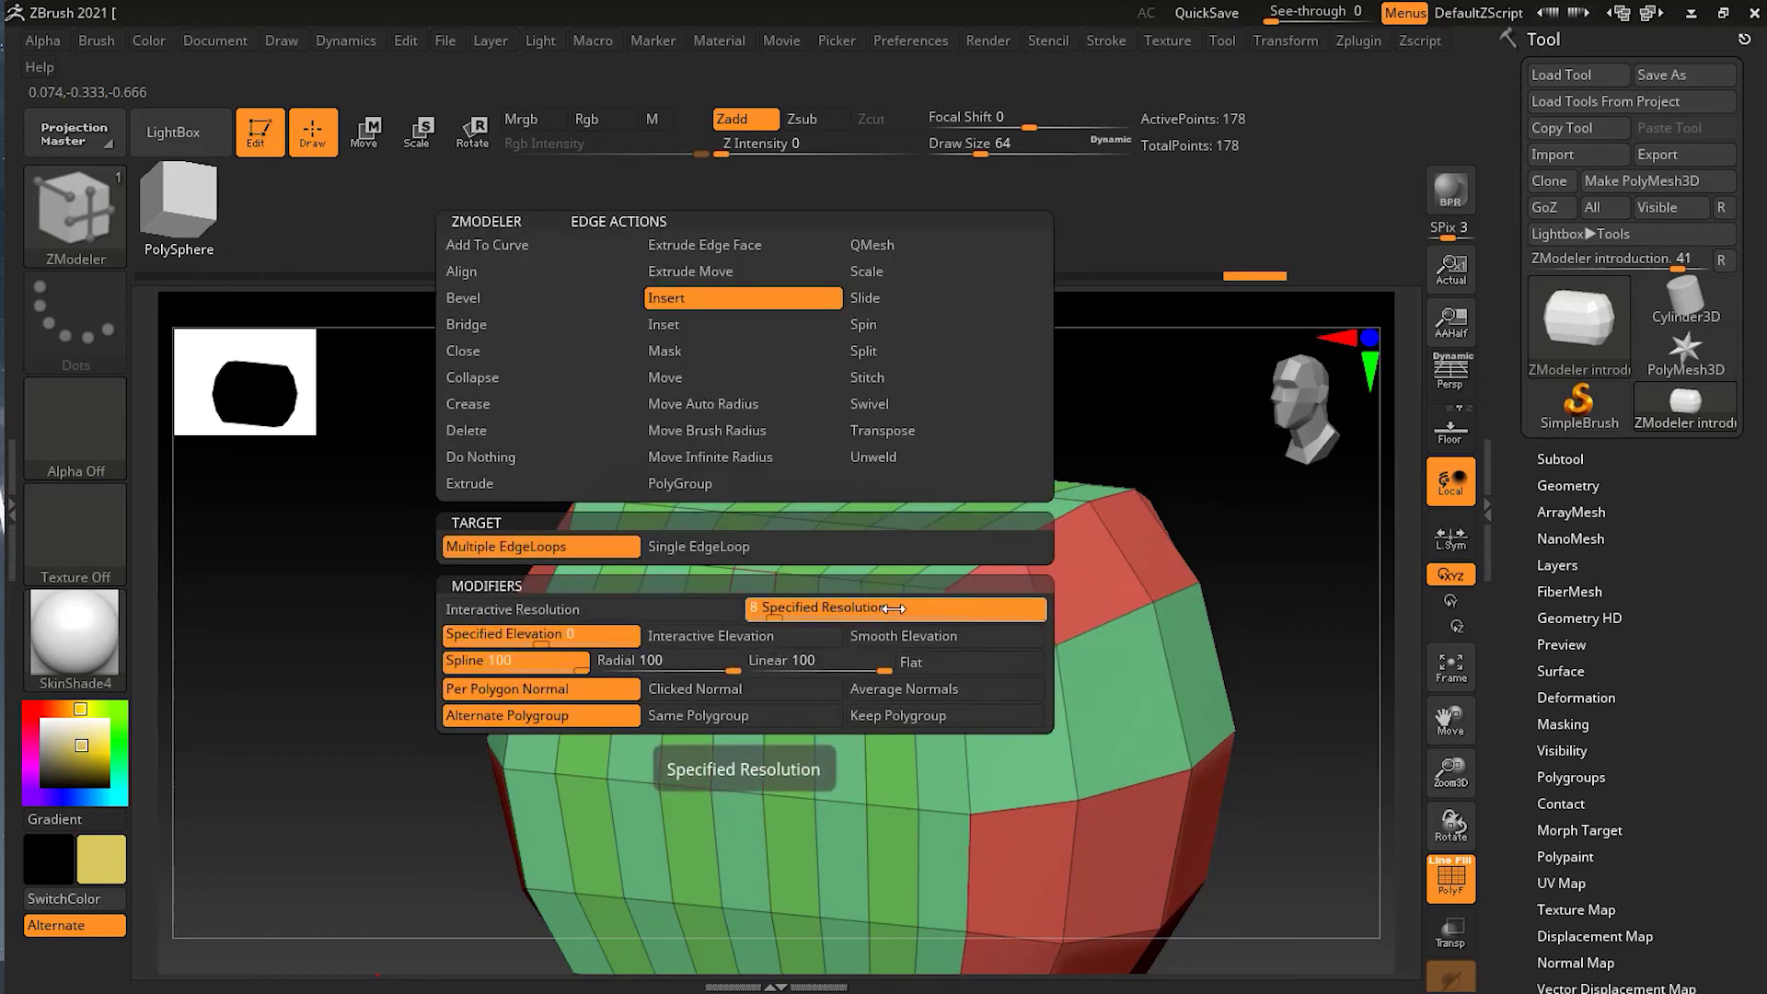
click(734, 547)
Step: Undo the multiple-loop insert so only one new vertical loop remains, giving 66 points
key(ctrl)
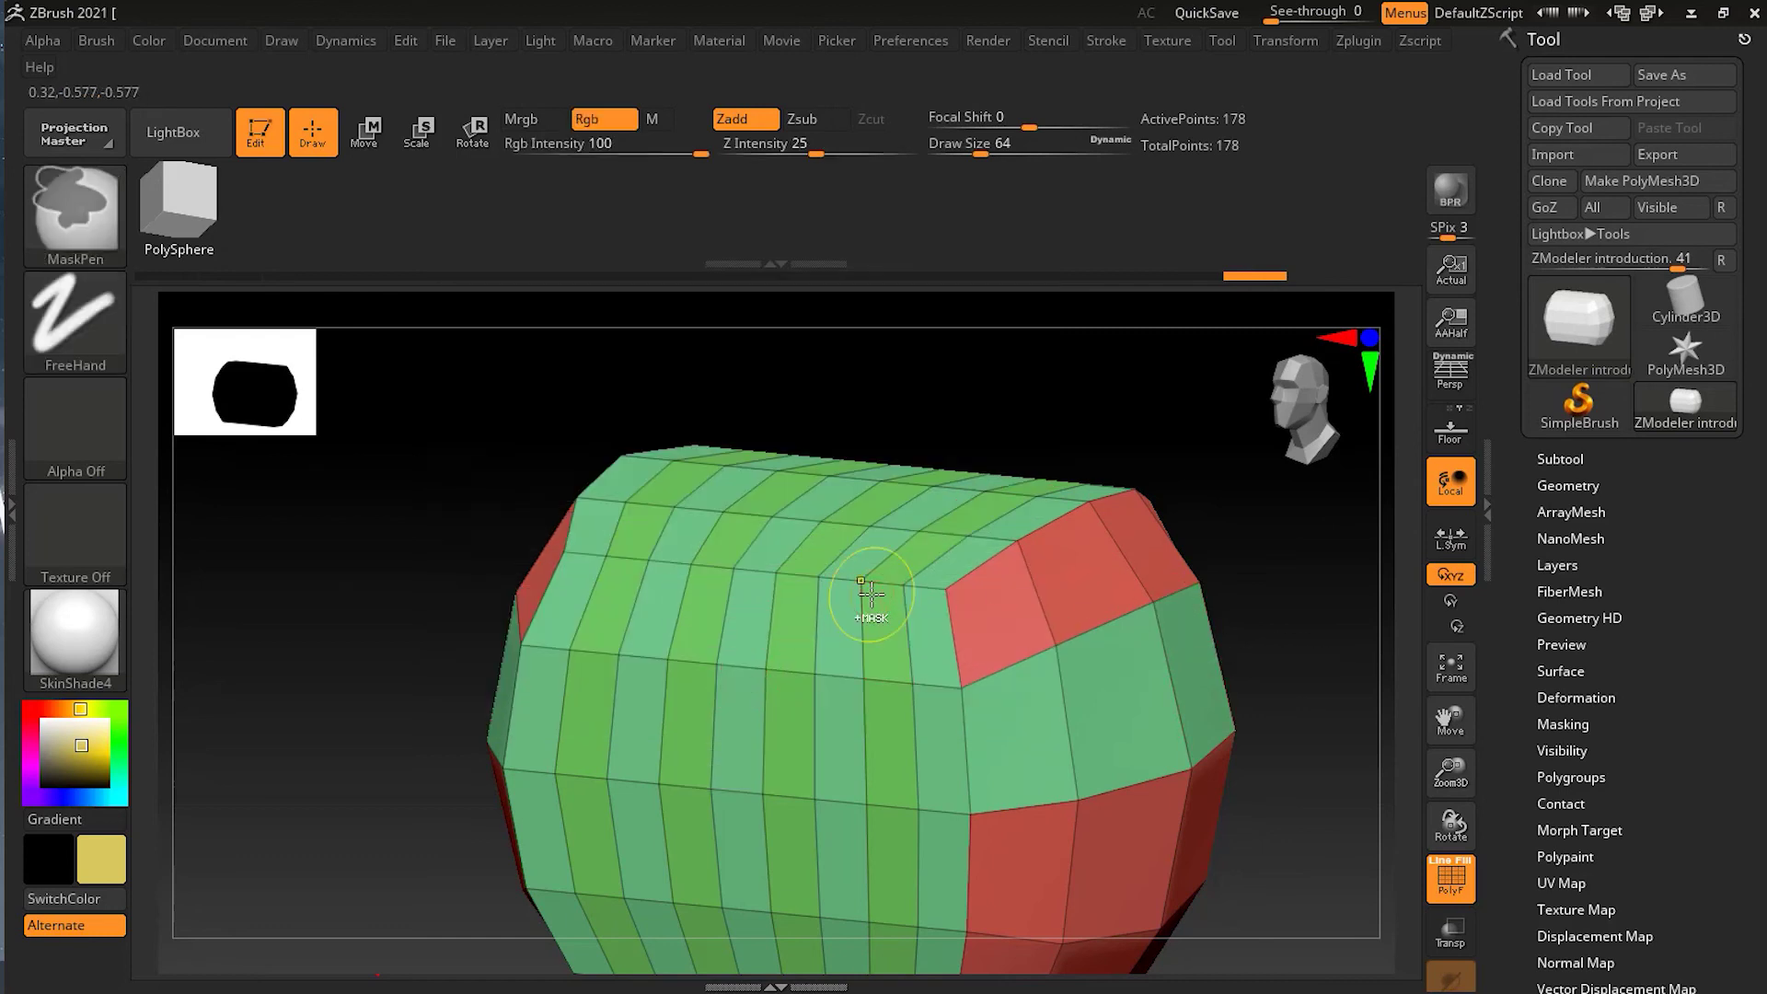
key(ctrl+z)
key(ctrl+shift+z)
drag(458, 765, 374, 771)
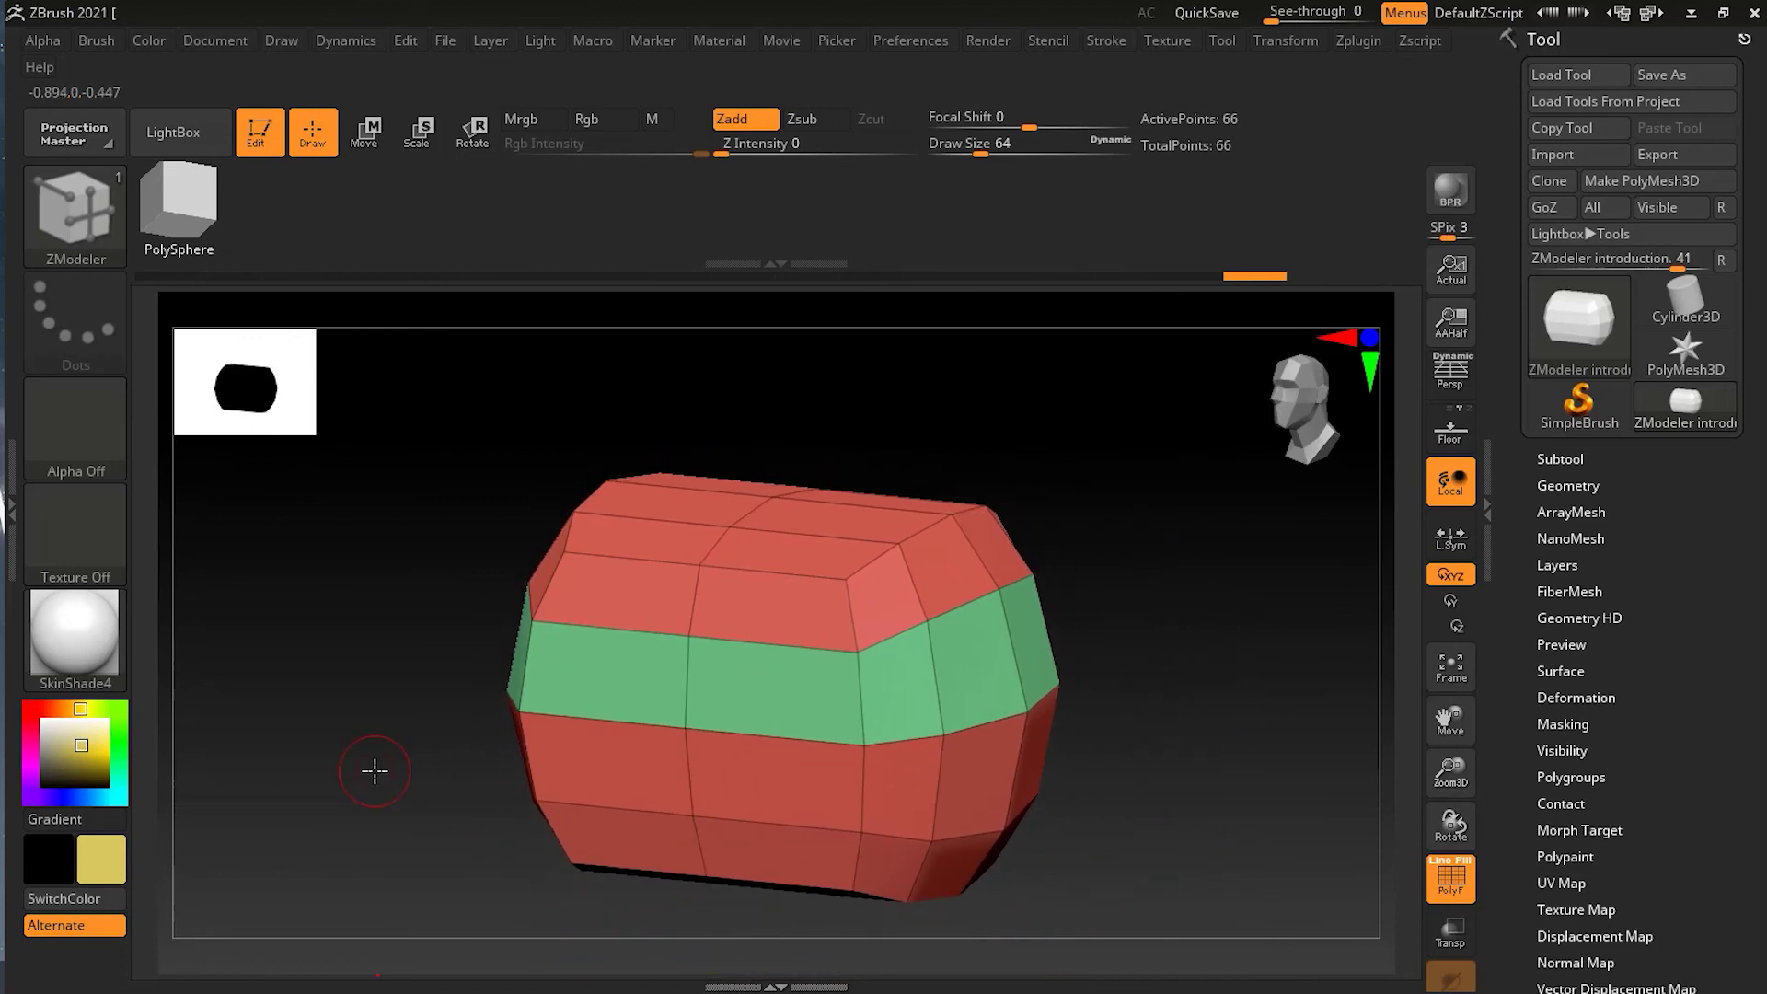